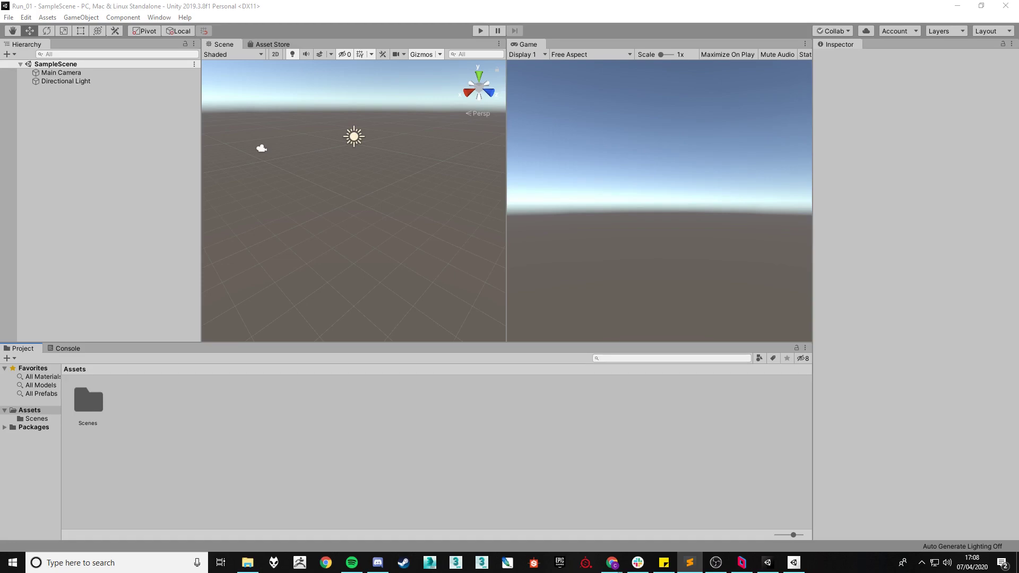
- Switch to Chrome and open the trueSKY downloads page on simul.co
left_click(667, 405)
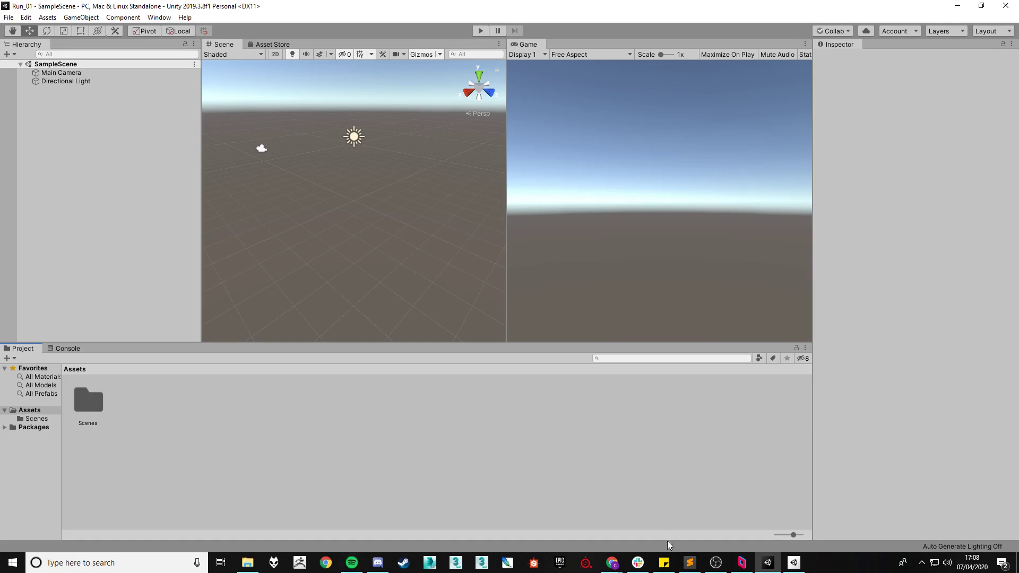
mouse_move(626, 567)
left_click(544, 517)
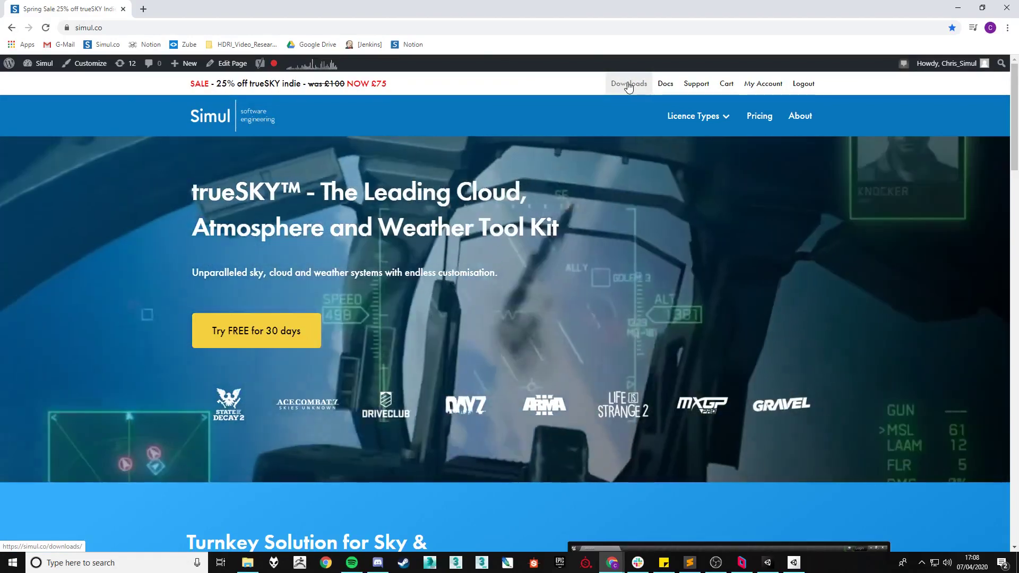
left_click(628, 85)
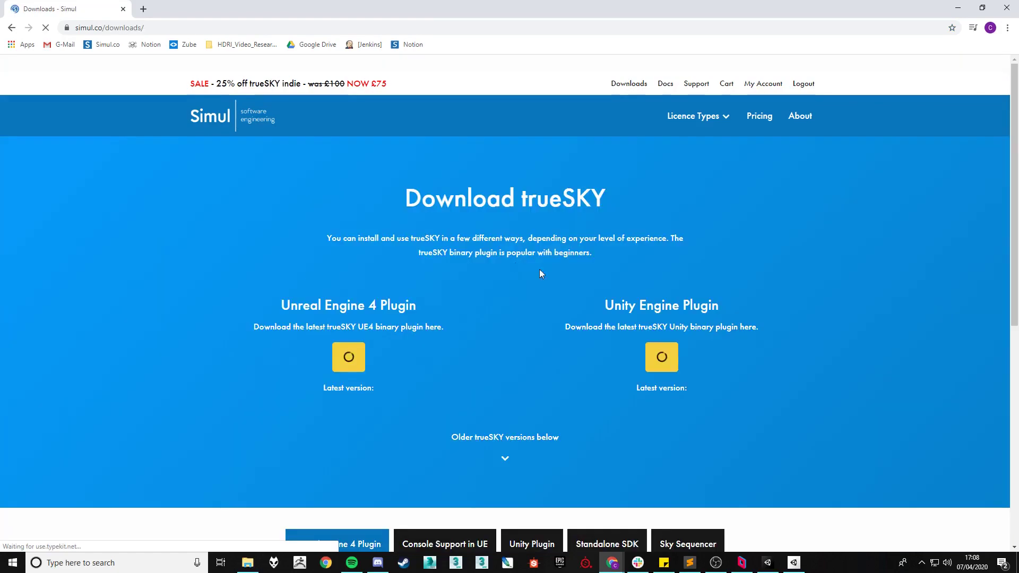
scroll(533, 256, "down", 2)
scroll(533, 256, "down", 3)
- Under Unity Plugin, expand trueSKY Unity Packages and locate the Unity 2019 row
left_click(535, 281)
scroll(510, 302, "down", 1)
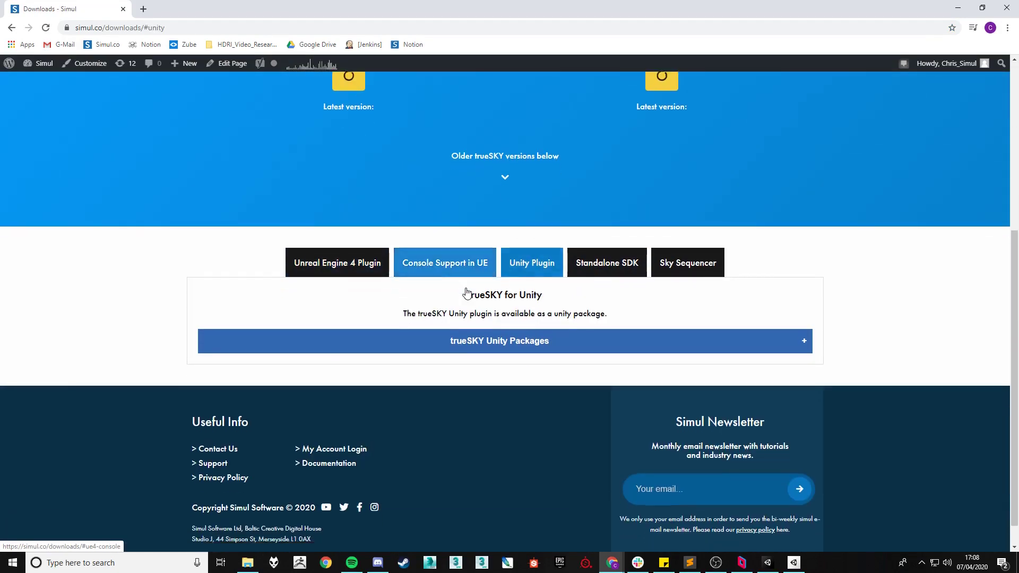
left_click(485, 314)
scroll(387, 266, "down", 2)
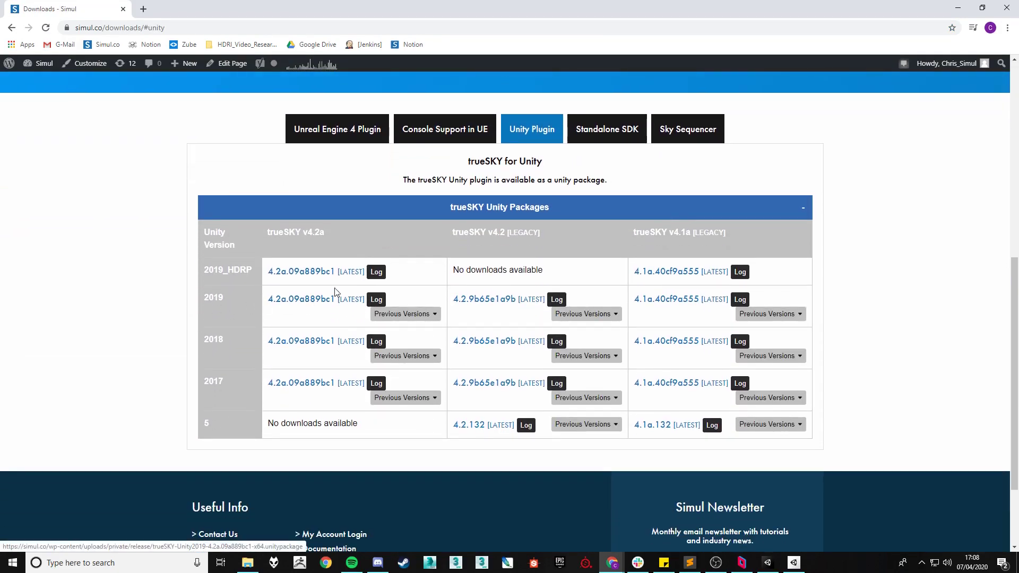
double_click(220, 298)
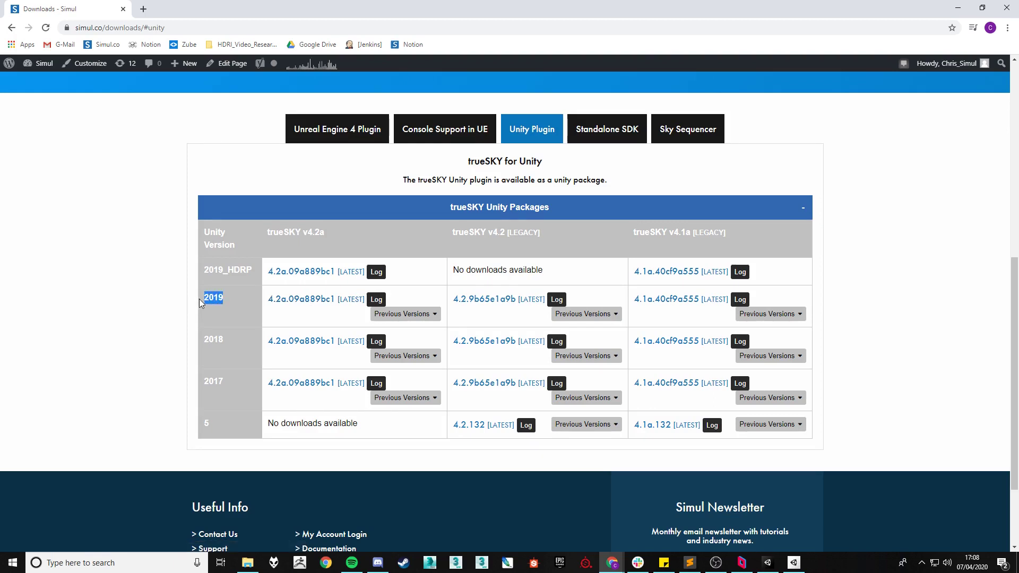
left_click(215, 300)
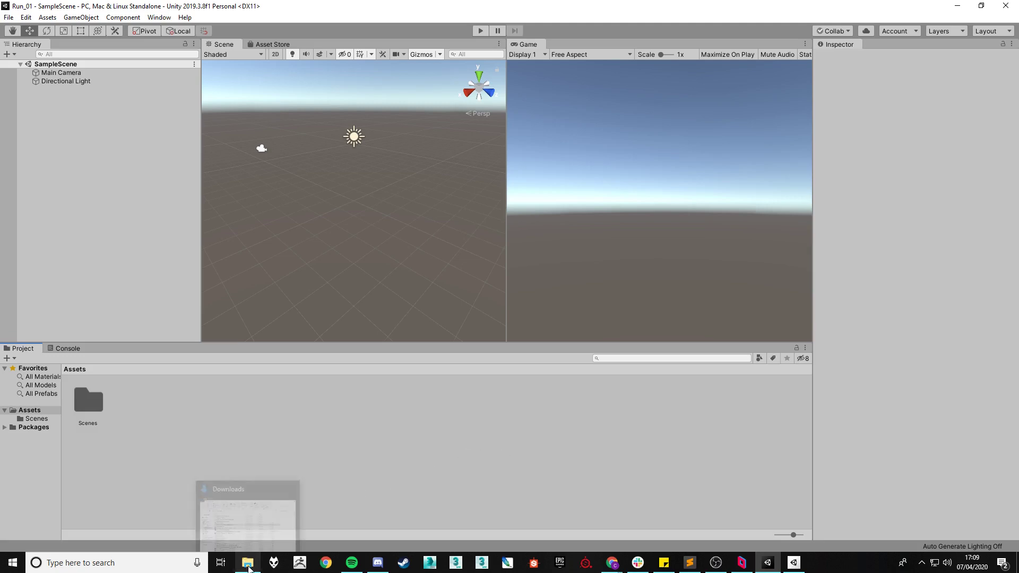
- Open trueSKY-Unity2019-4.2a.09a889bc1-x64.unitypackage from the Downloads folder to start the Unity import
left_click(247, 509)
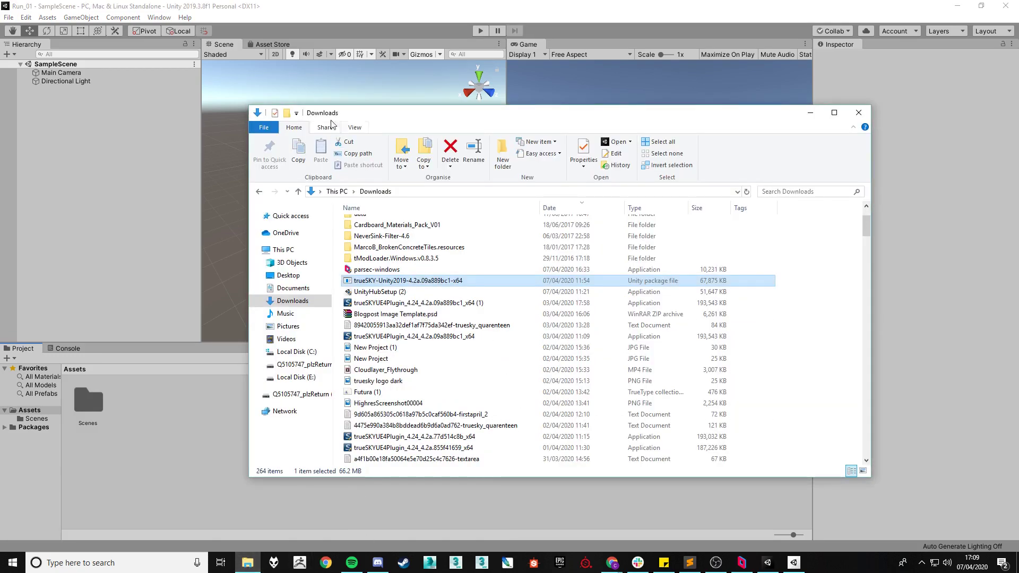
double_click(412, 282)
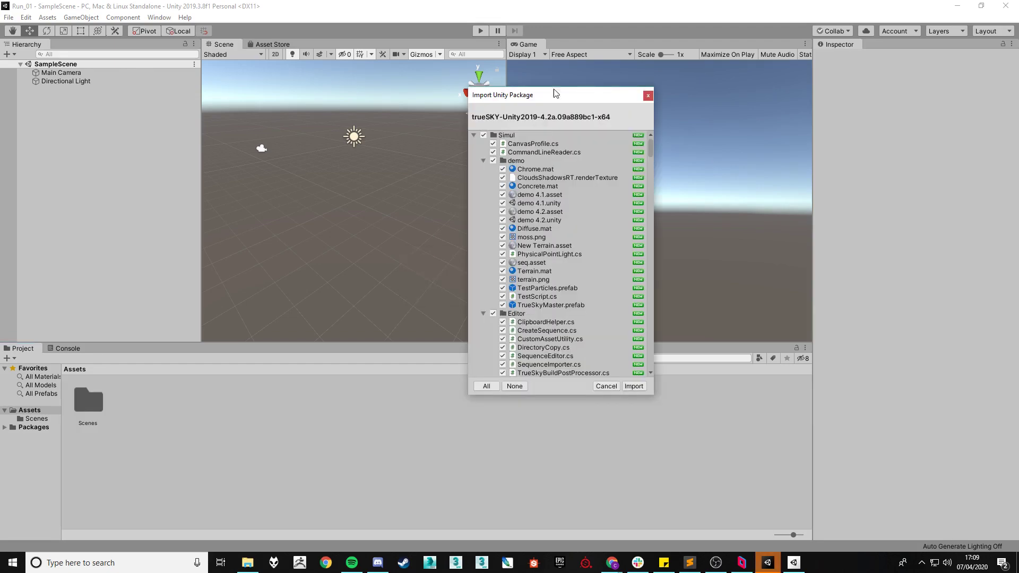
- Review the package's Simul file list and import all of it into Assets
left_click_drag(555, 94, 534, 108)
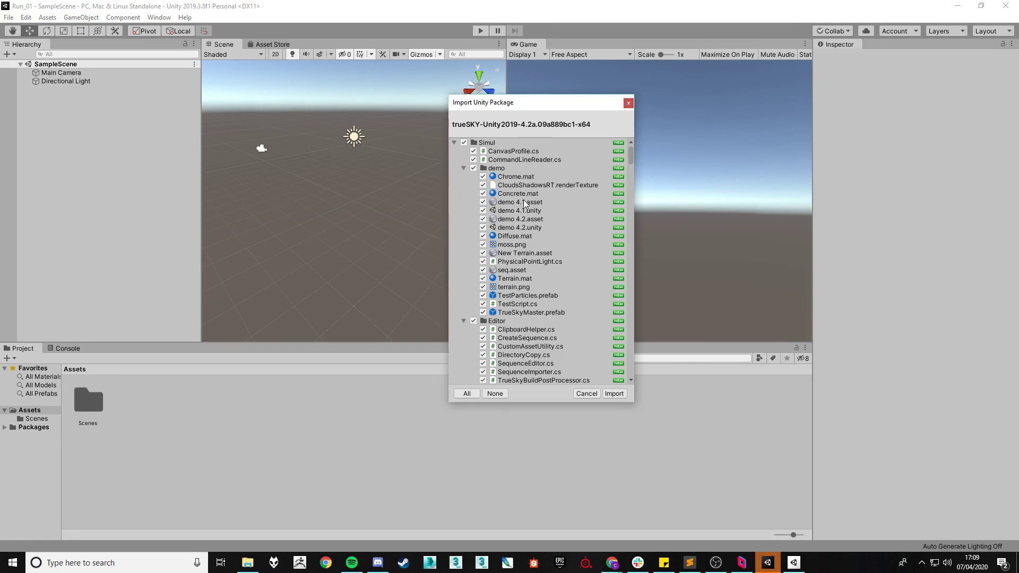
scroll(583, 254, "down", 1)
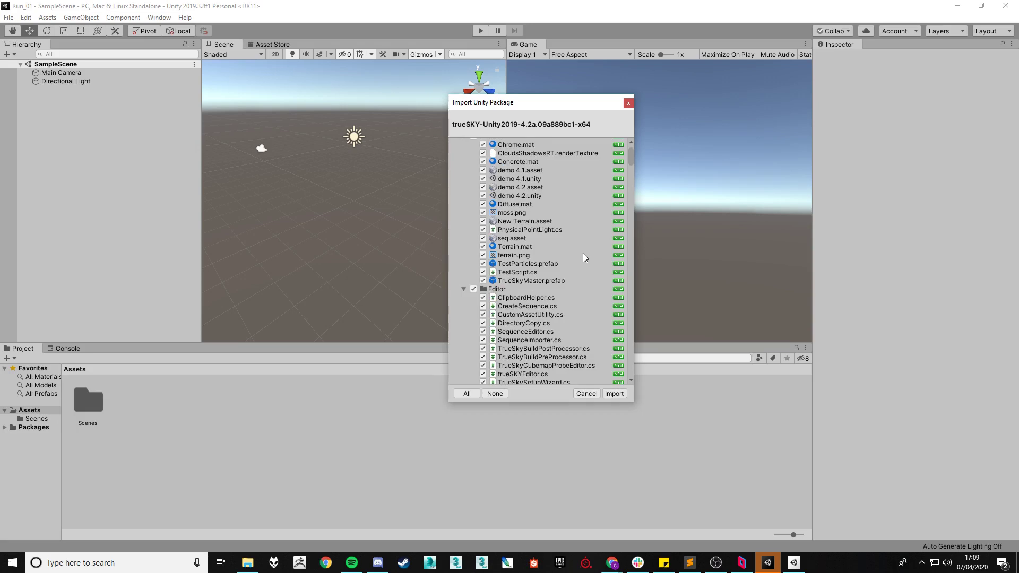
scroll(591, 252, "down", 4)
left_click_drag(631, 167, 626, 377)
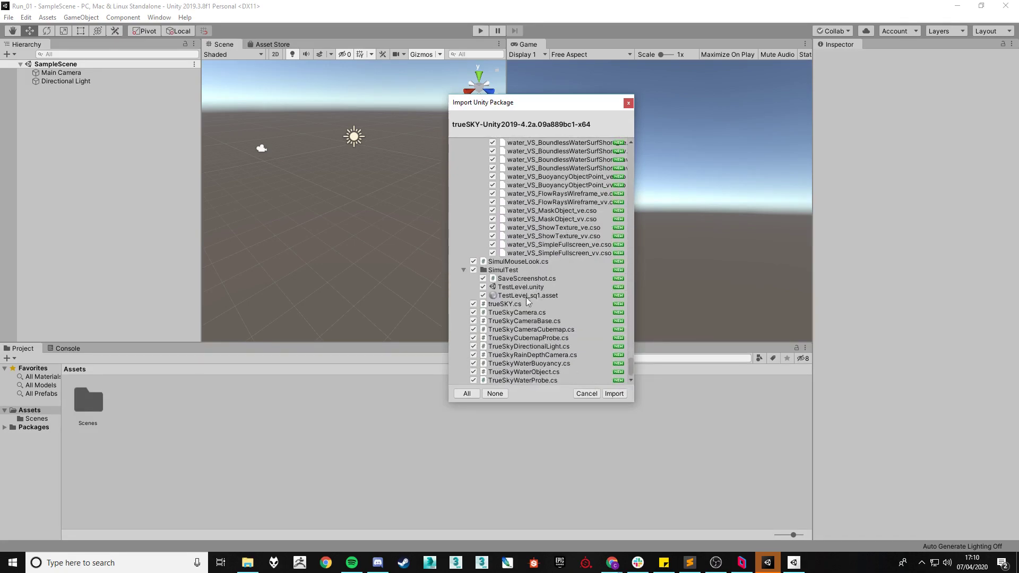
left_click(614, 394)
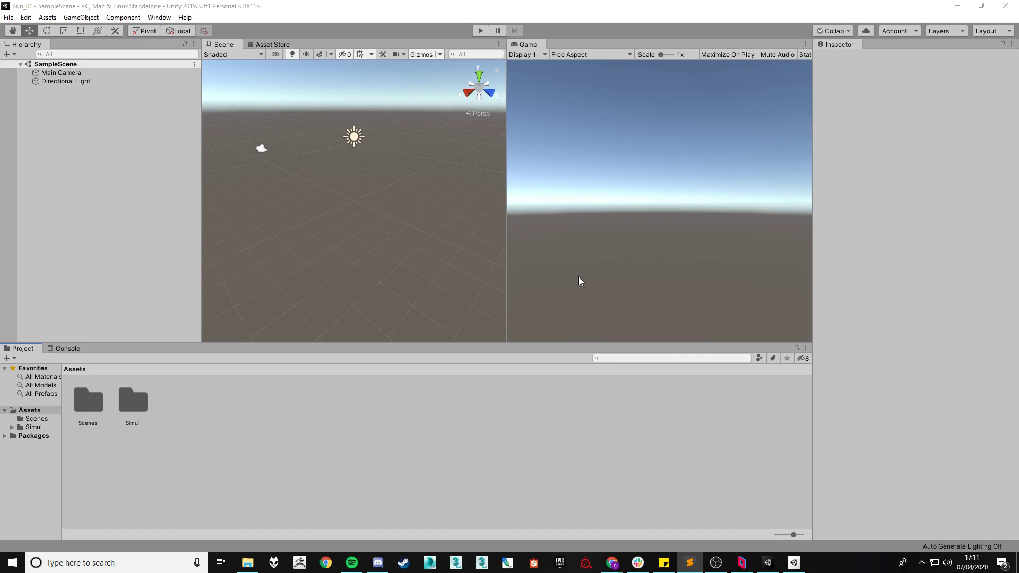
- Run GameObject > Initialize trueSKY in Scene to open the setup wizard for SampleScene
left_click(415, 439)
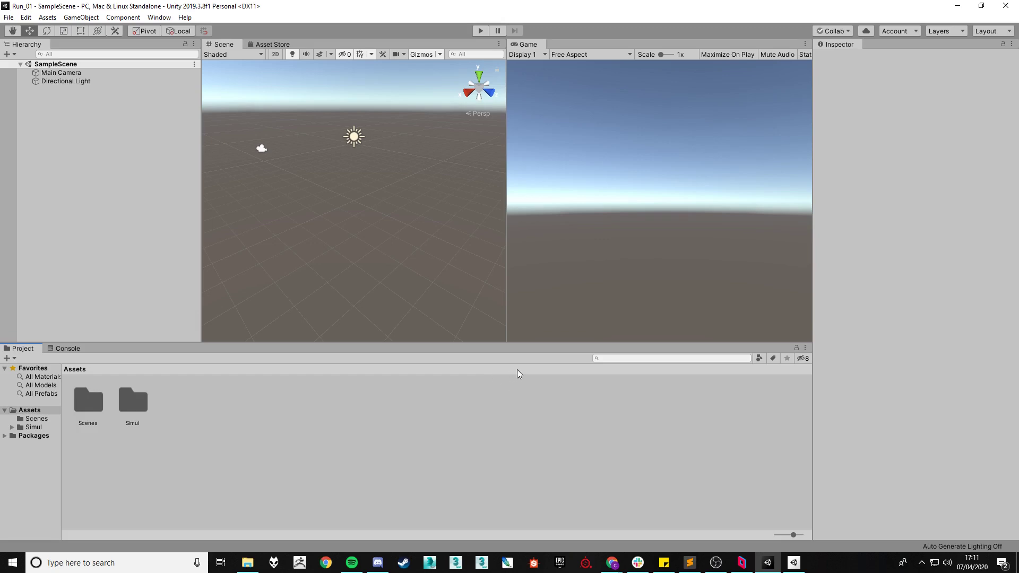
left_click(80, 18)
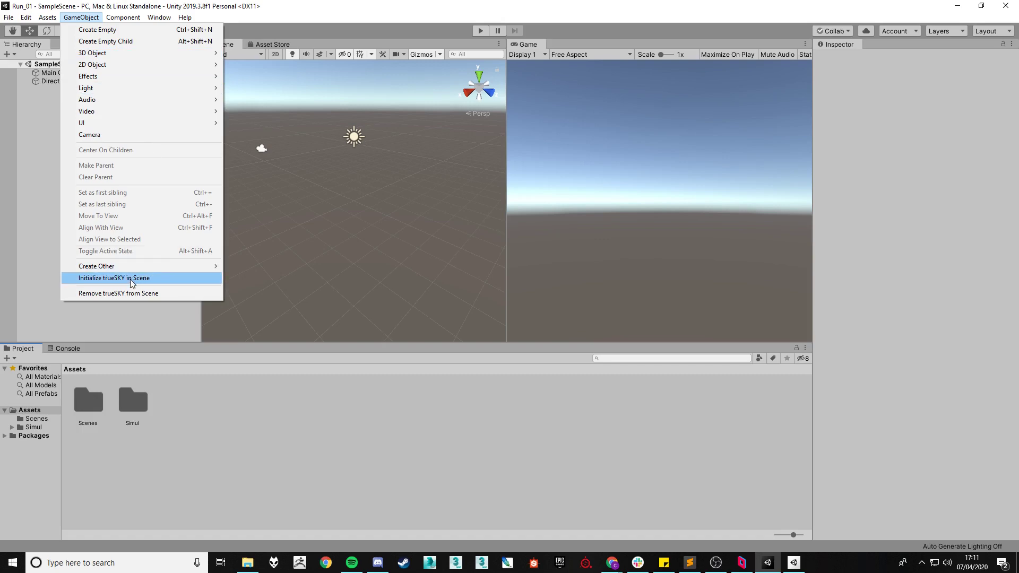
left_click(131, 280)
left_click_drag(542, 153, 451, 164)
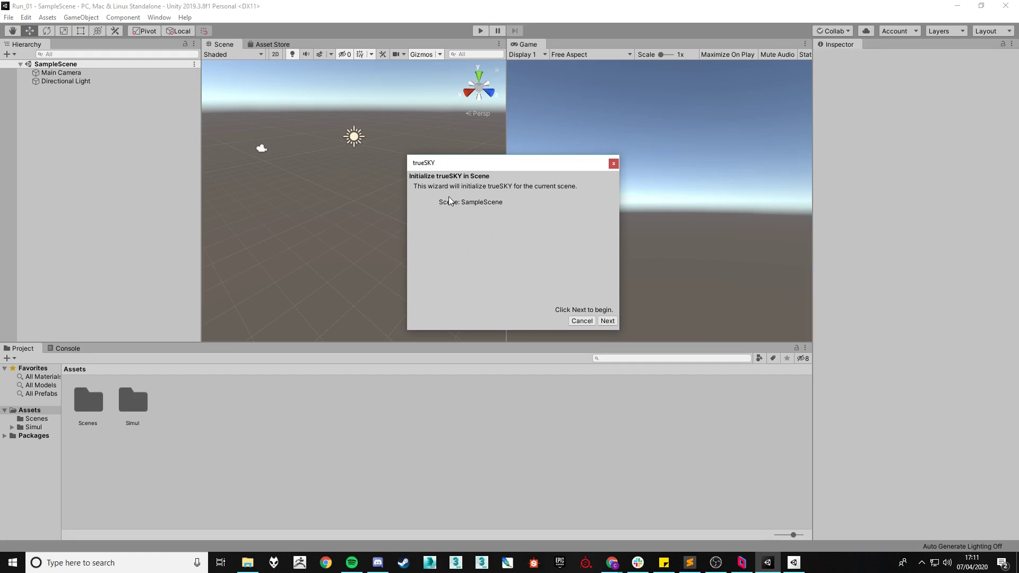
- Pick Stratocumulus as the wizard's sequence asset and continue to the Main Camera step
left_click(605, 323)
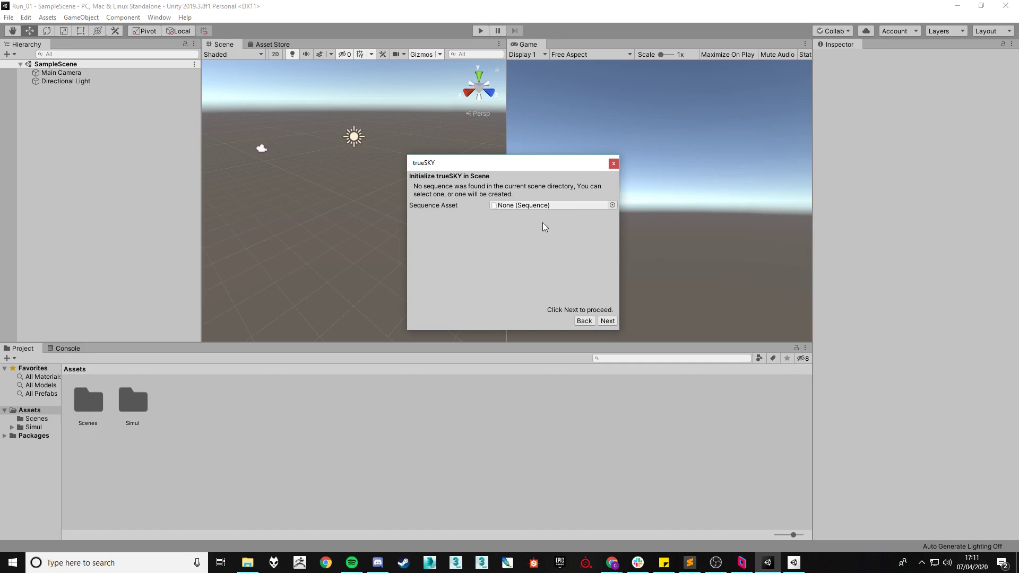
left_click(612, 205)
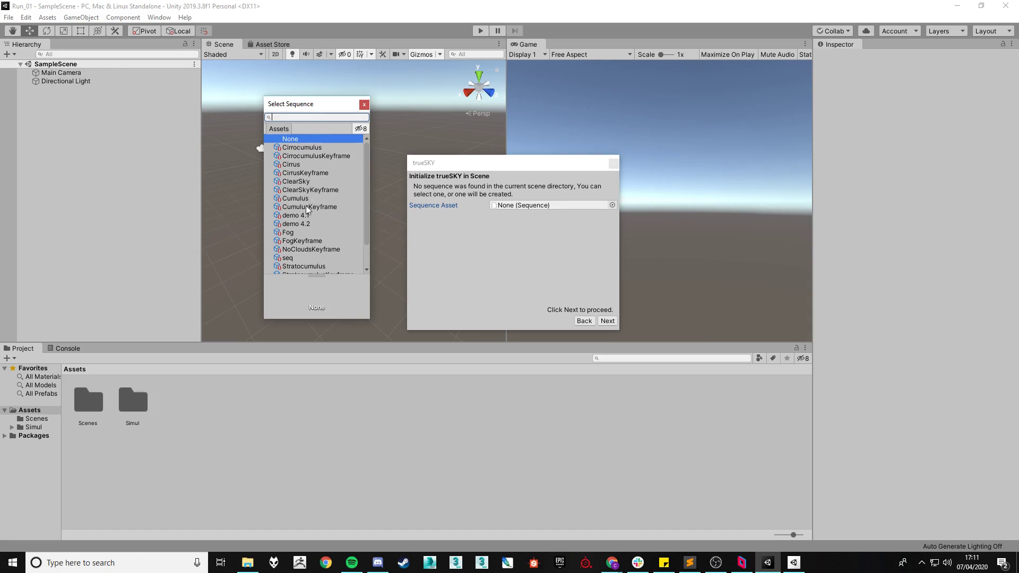
scroll(310, 234, "down", 2)
left_click(304, 237)
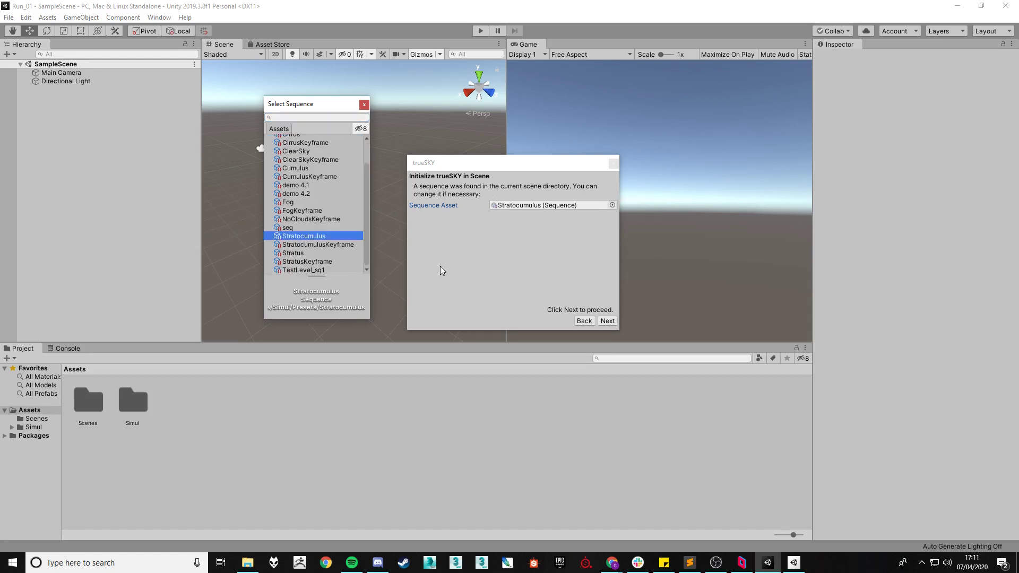
left_click(607, 321)
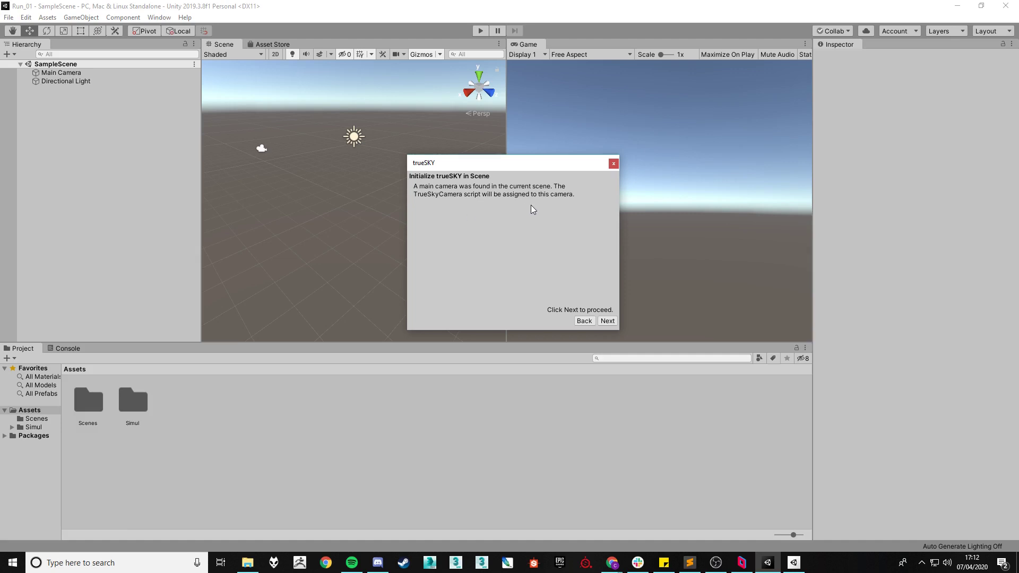
- Accept the TrueSkyCamera and trueSKY object steps, keeping fog and skybox removal ticked
left_click(601, 322)
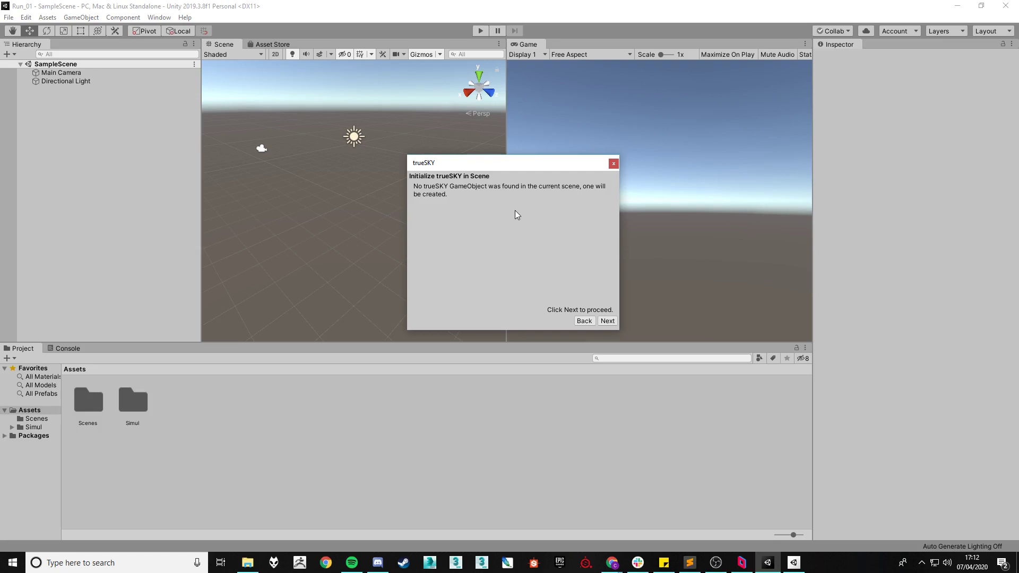
left_click(607, 321)
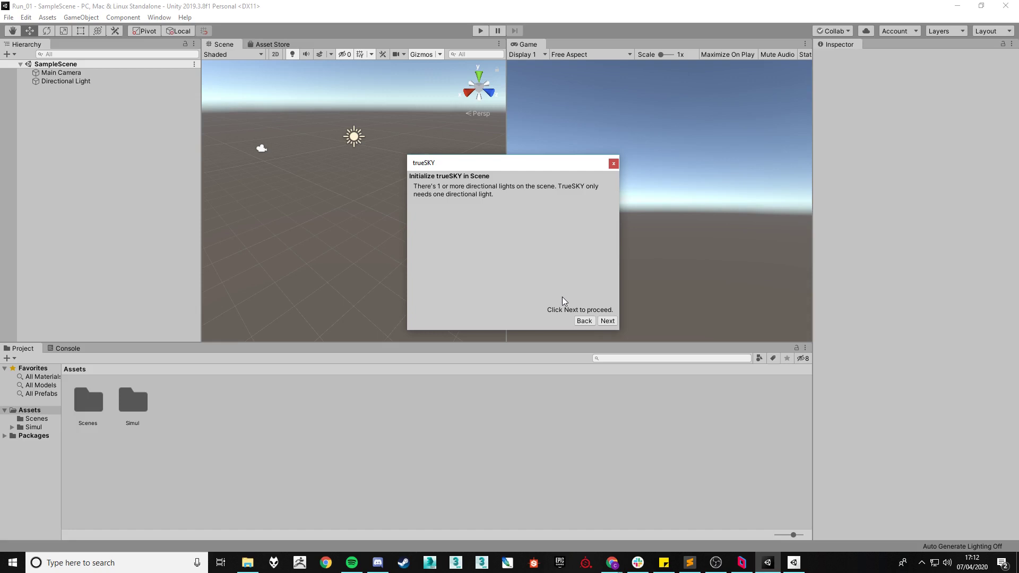
left_click(607, 321)
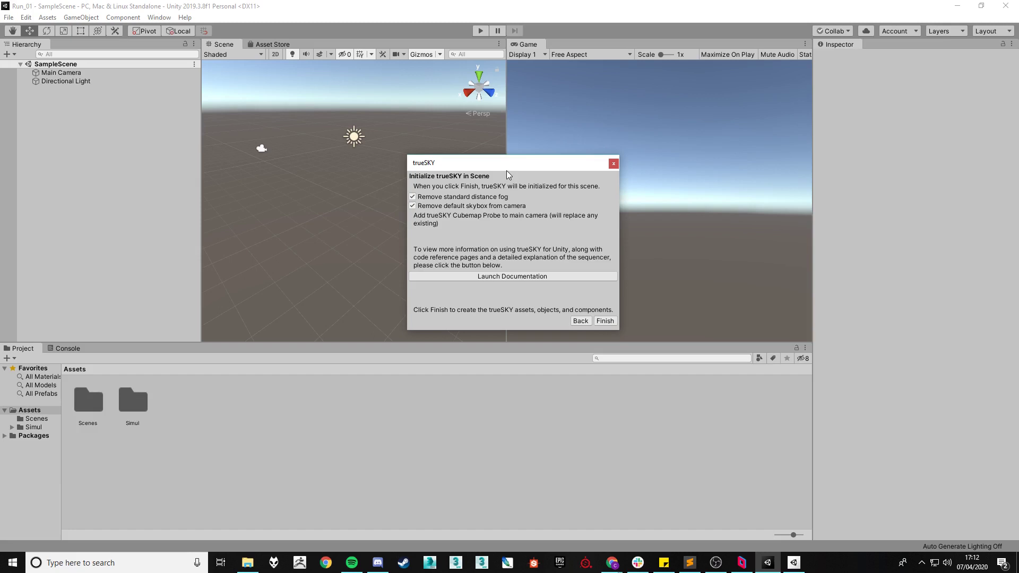
left_click_drag(491, 168, 499, 173)
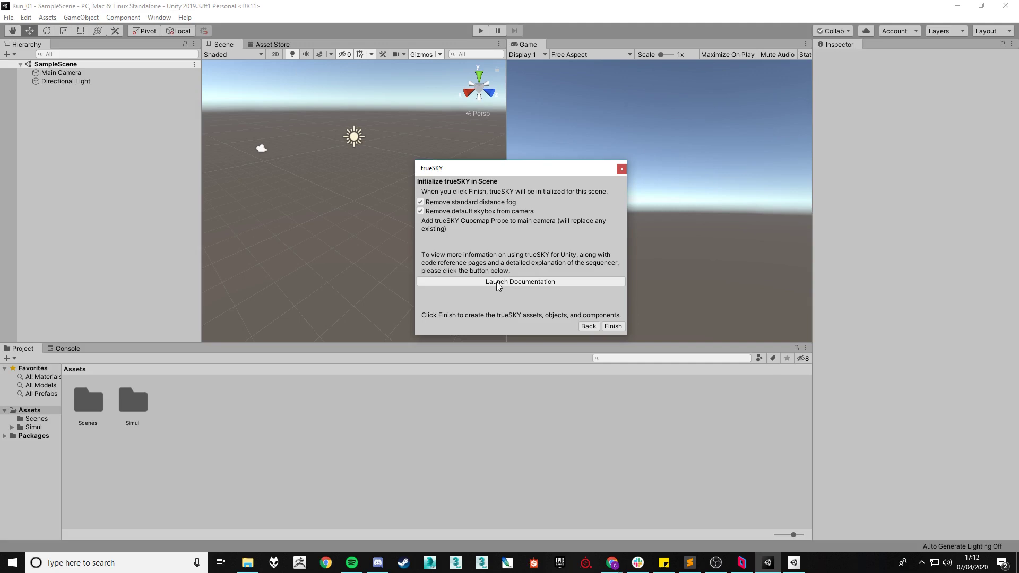
- Finish the wizard, then select the trueSky object and its Stratocumulus sequence asset
left_click(613, 327)
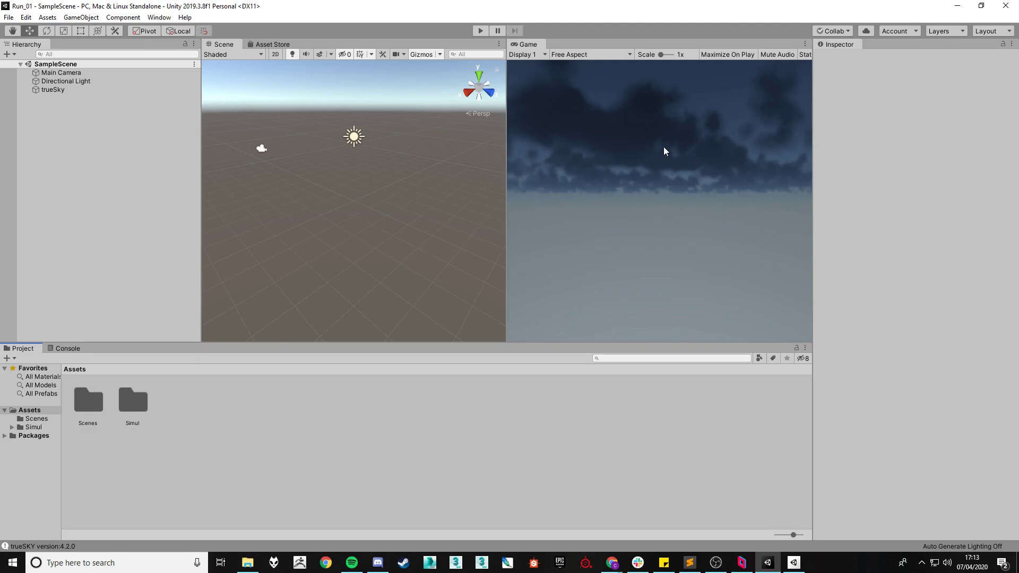
left_click(588, 205)
left_click(88, 88)
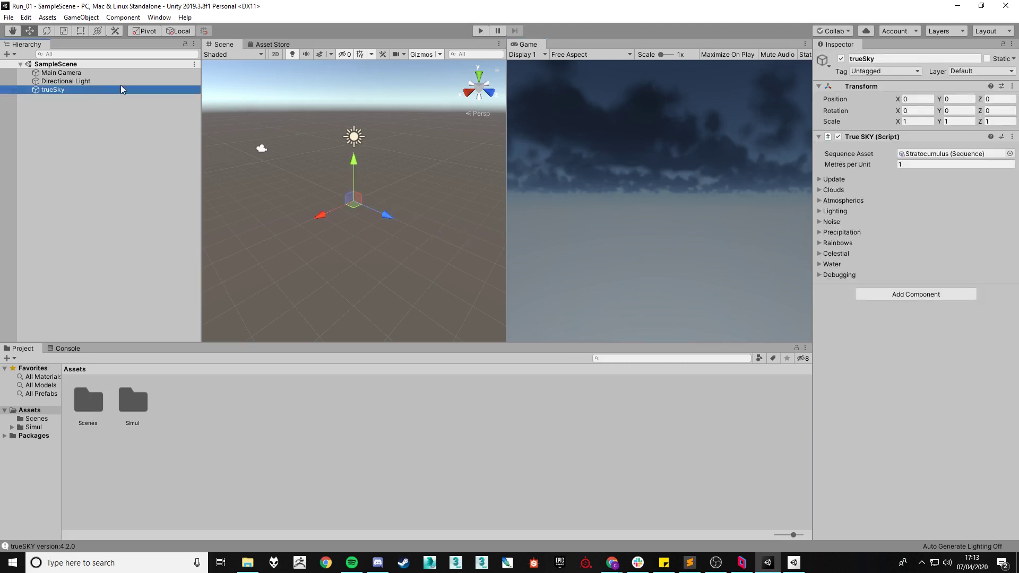
left_click(942, 154)
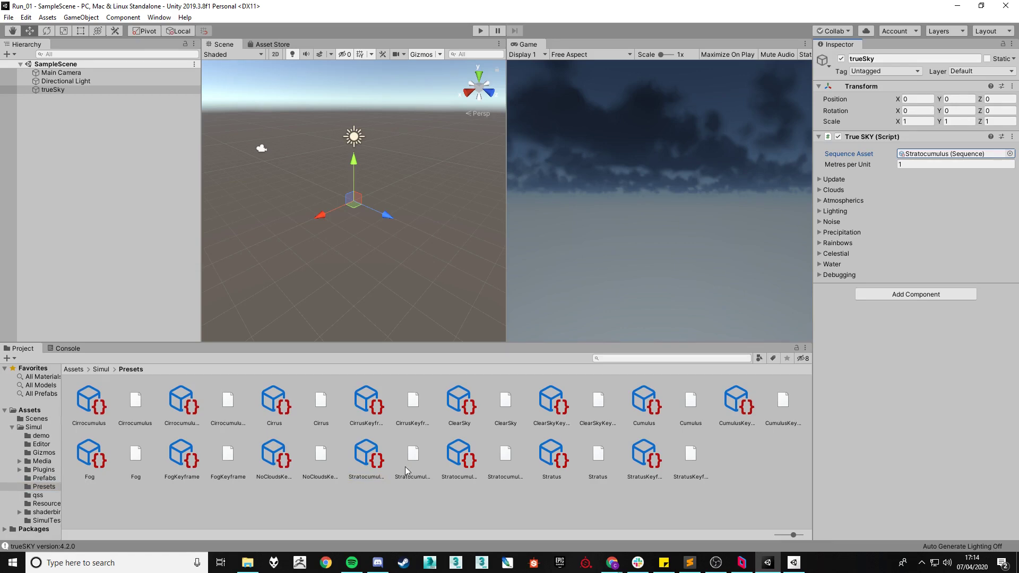
left_click(325, 504)
left_click(365, 458)
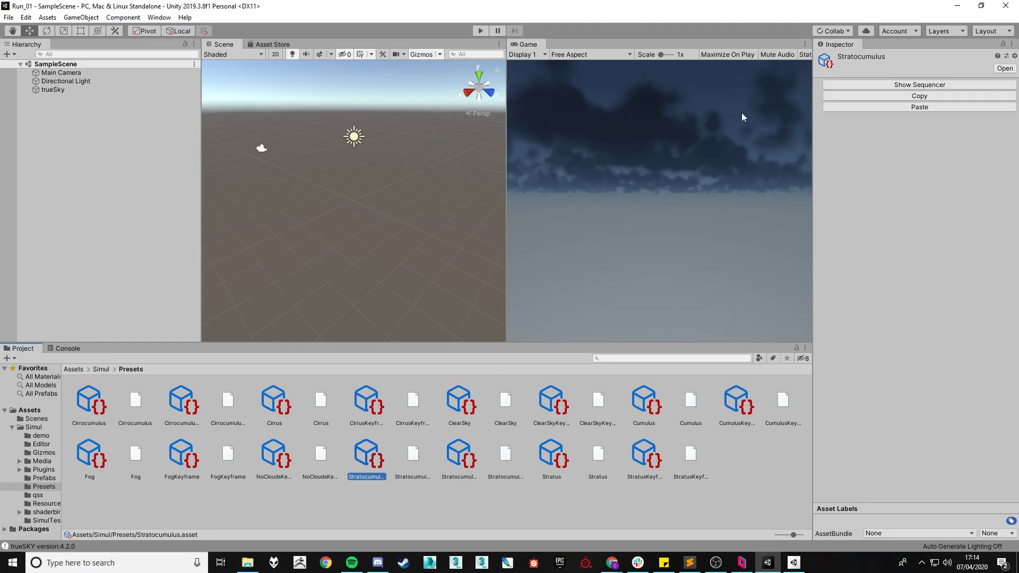
- Open Stratocumulus in the Sky Sequencer, enlarge the window and zoom out the timeline
left_click(916, 86)
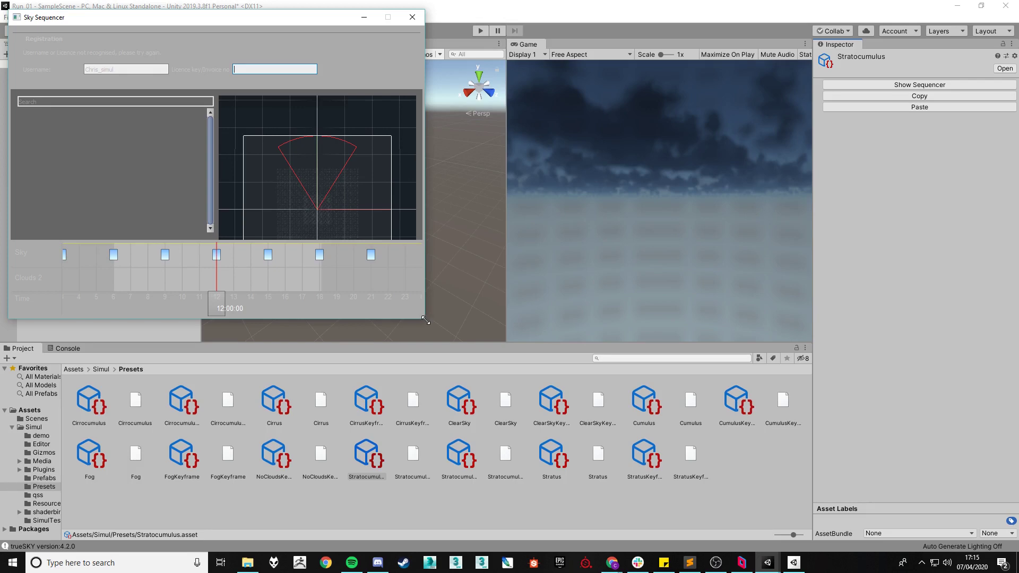
left_click_drag(425, 320, 542, 349)
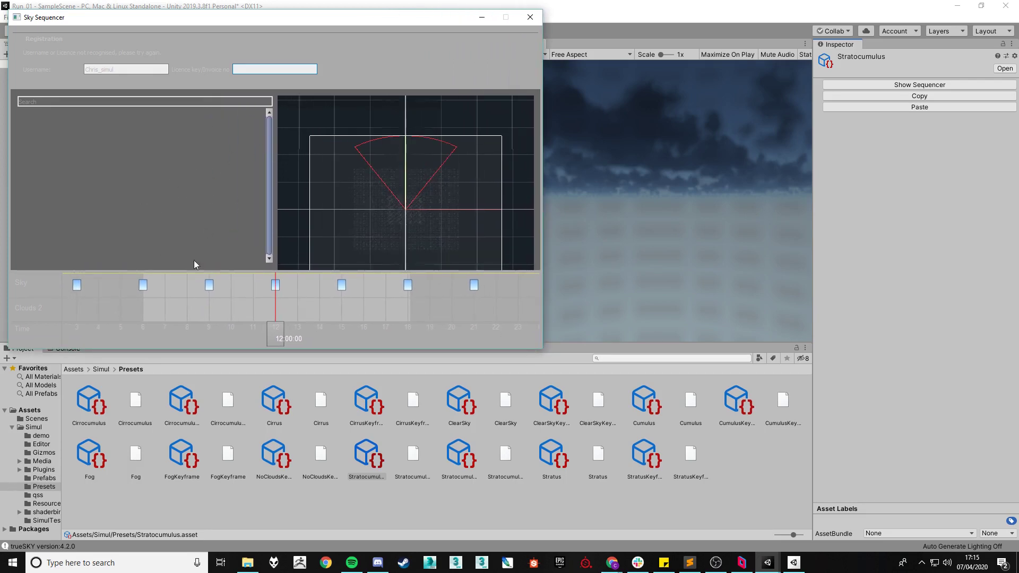
scroll(308, 309, "down", 2)
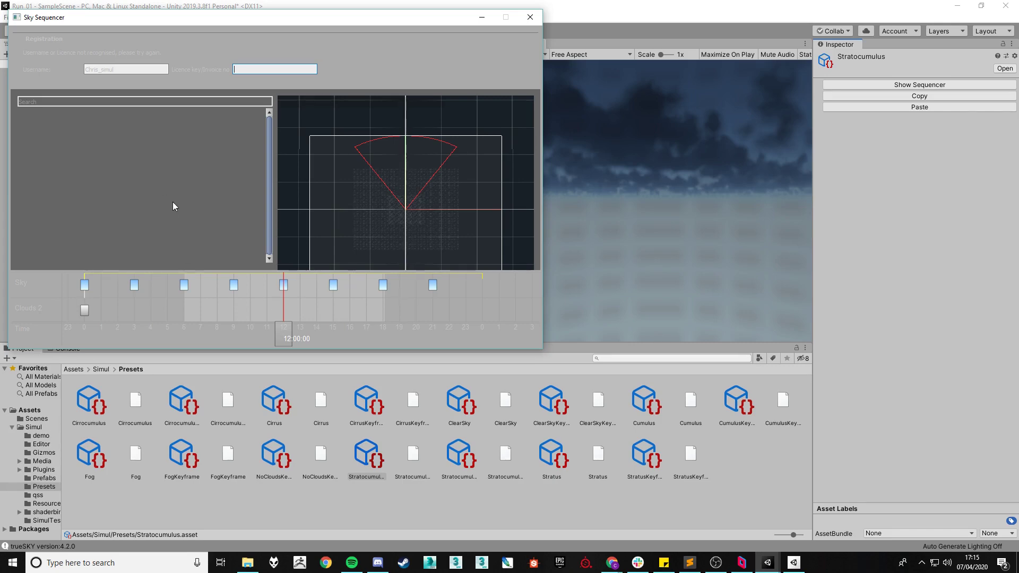
- Enter the user's licence key in the Registration section to activate a permanent licence
left_click(117, 70)
left_click_drag(117, 69, 76, 69)
key("Tab")
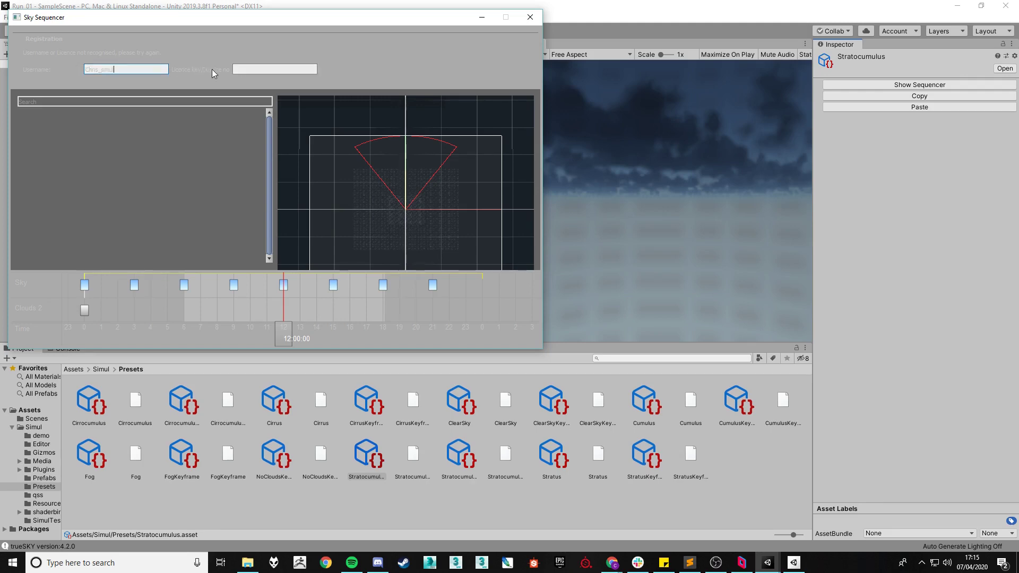
left_click(276, 69)
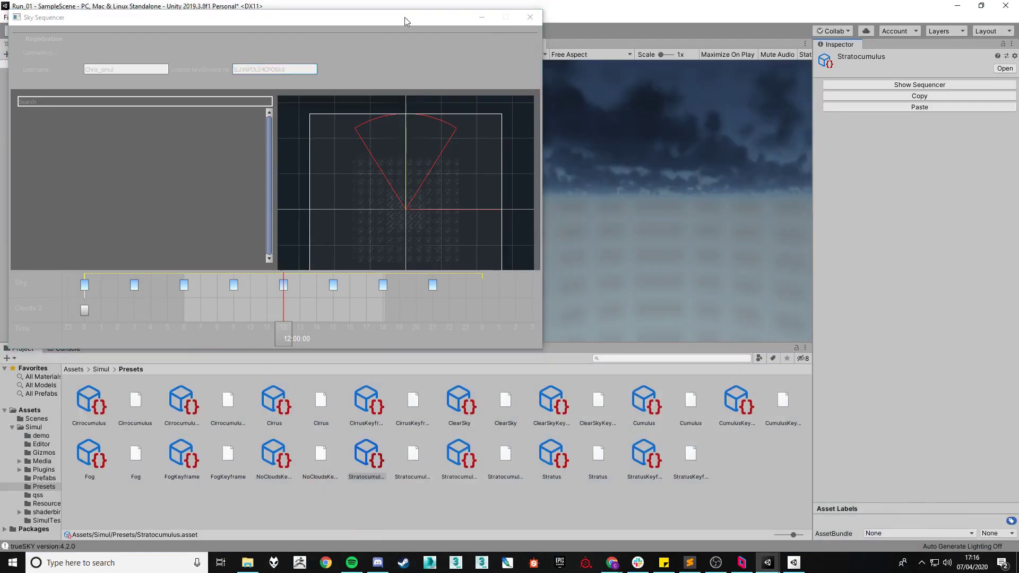
left_click(296, 70)
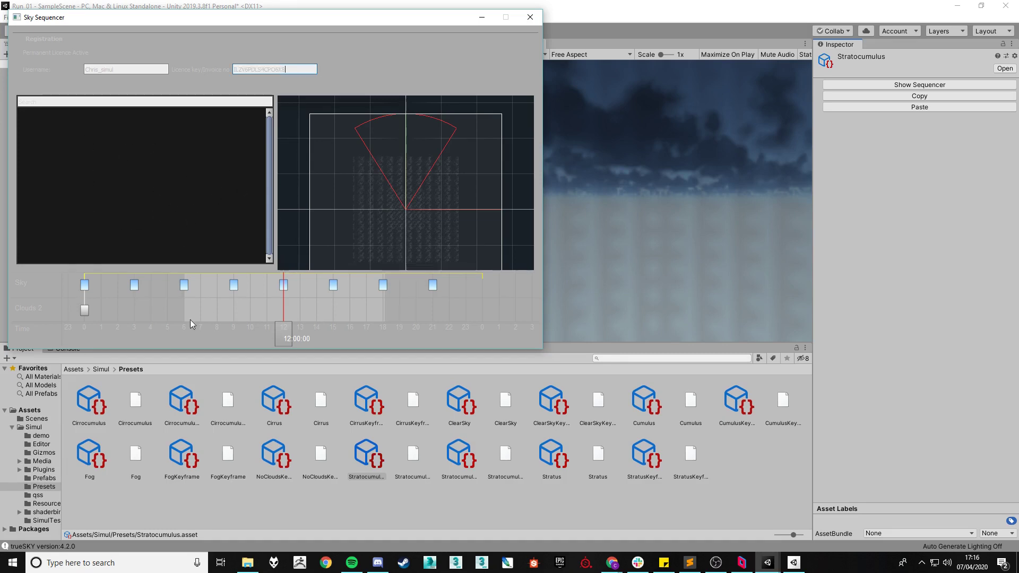
- Drag the hour-0 Clouds 2 keyframe's Cloudiness down to 0.57, then fold away Registration
left_click(84, 310)
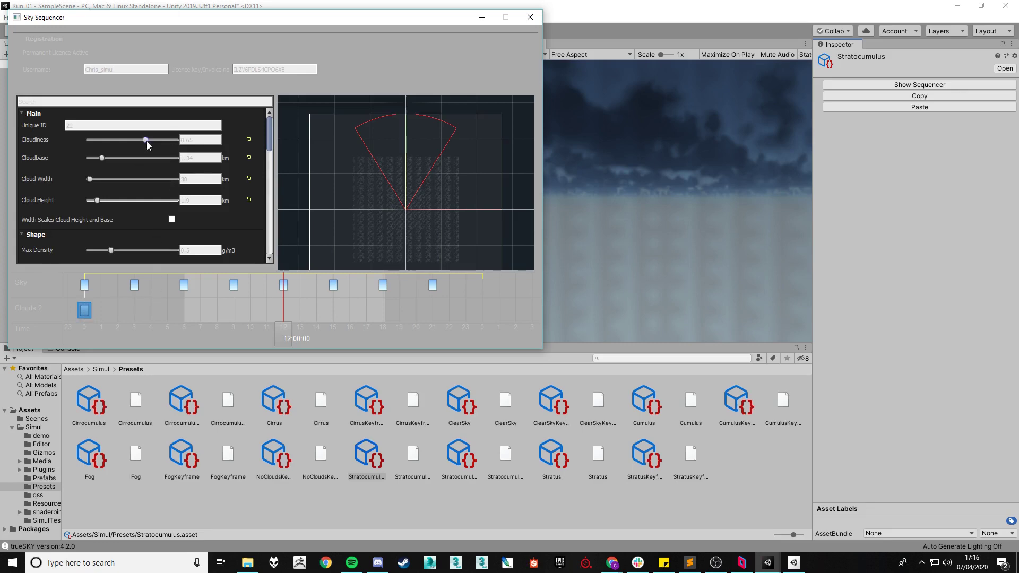
left_click_drag(148, 145, 141, 136)
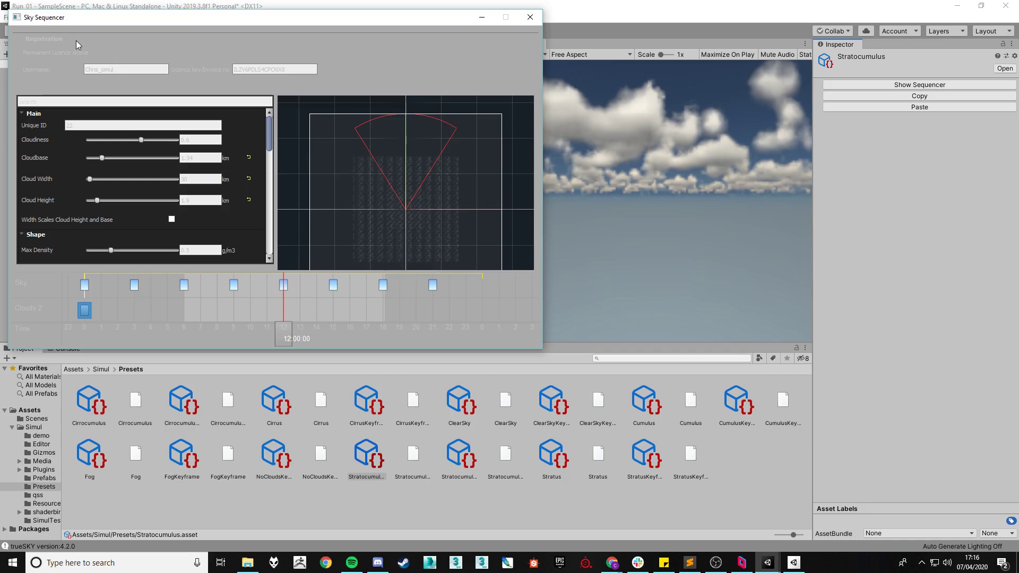
left_click(45, 38)
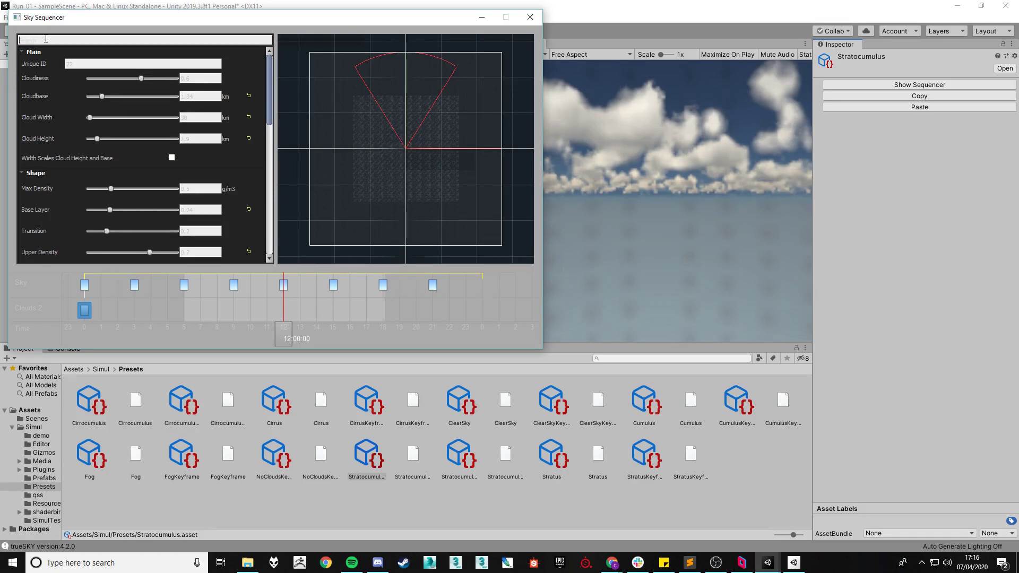
- Reselect the hour-0 Clouds 2 keyframe and move the Sky Sequencer window down and right
left_click(74, 311)
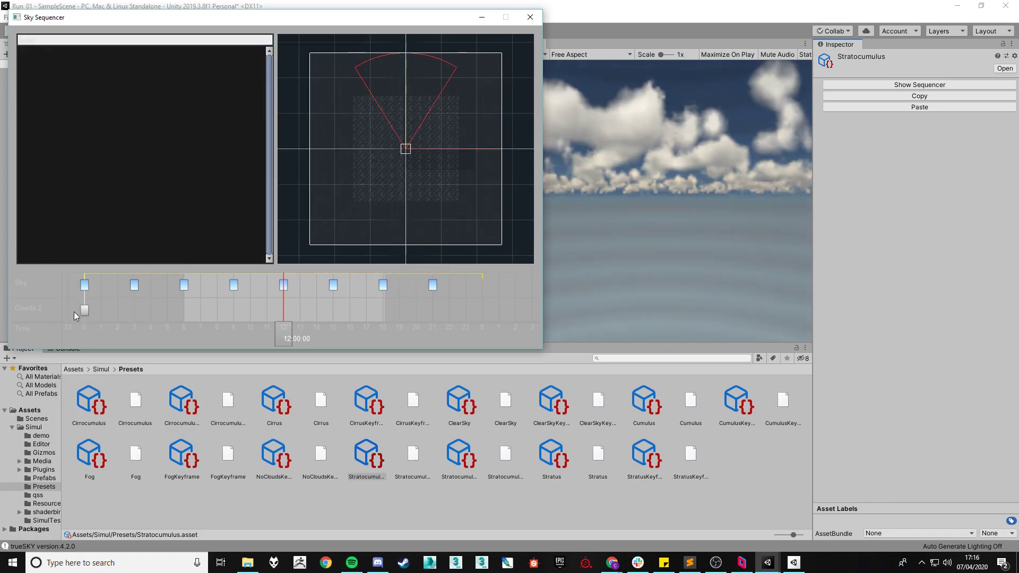
left_click(84, 311)
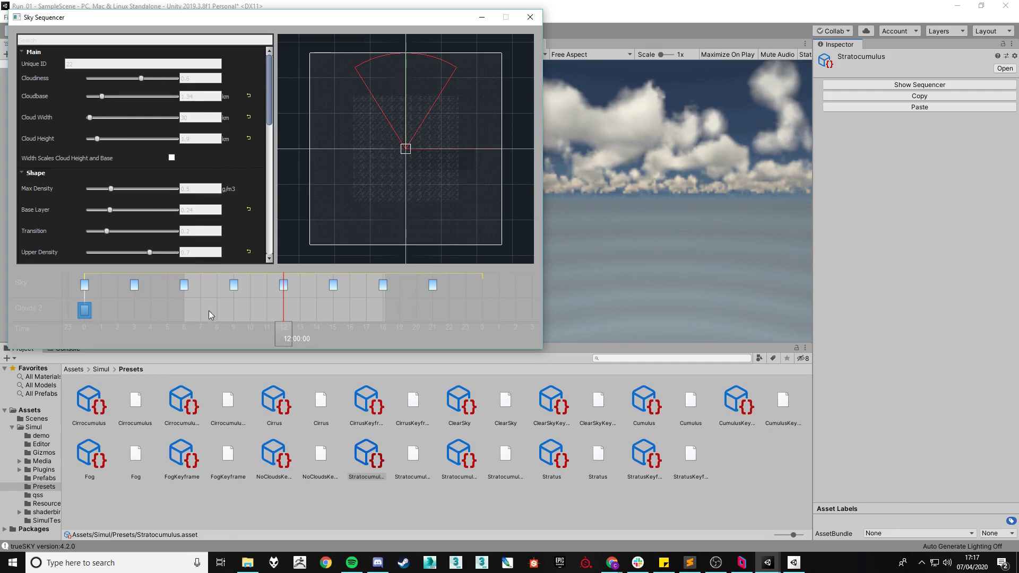
left_click_drag(368, 17, 393, 63)
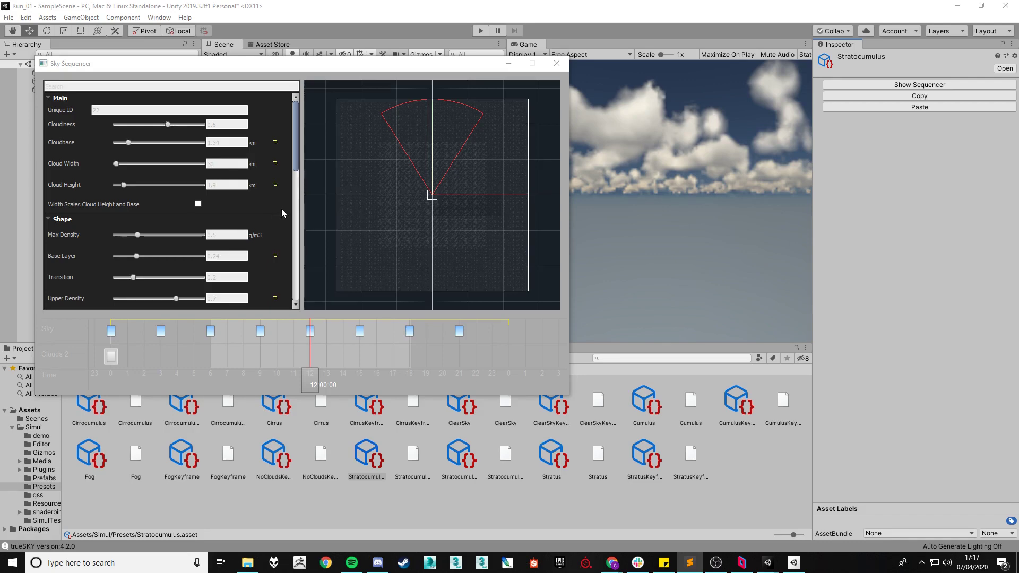
- Close the Sky Sequencer and create a trueSKY Sequence asset, New simul.Sequence, in the top Assets folder
left_click(508, 63)
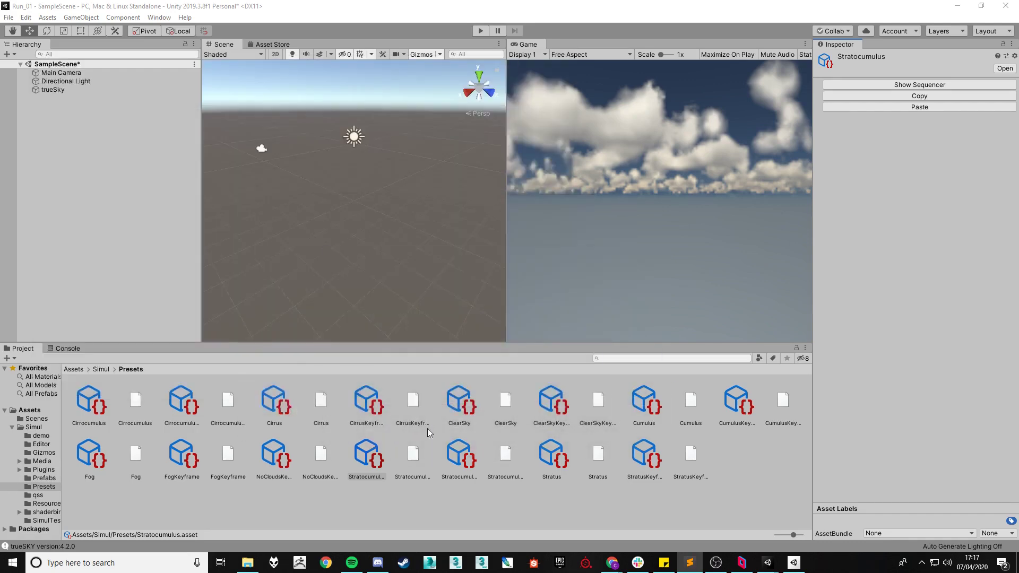
left_click(83, 370)
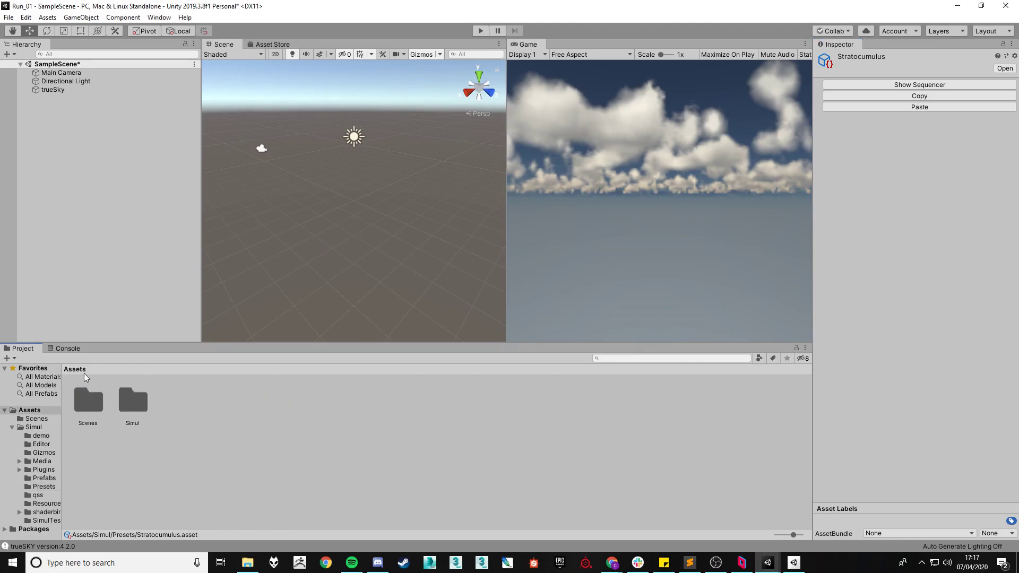
left_click(202, 433)
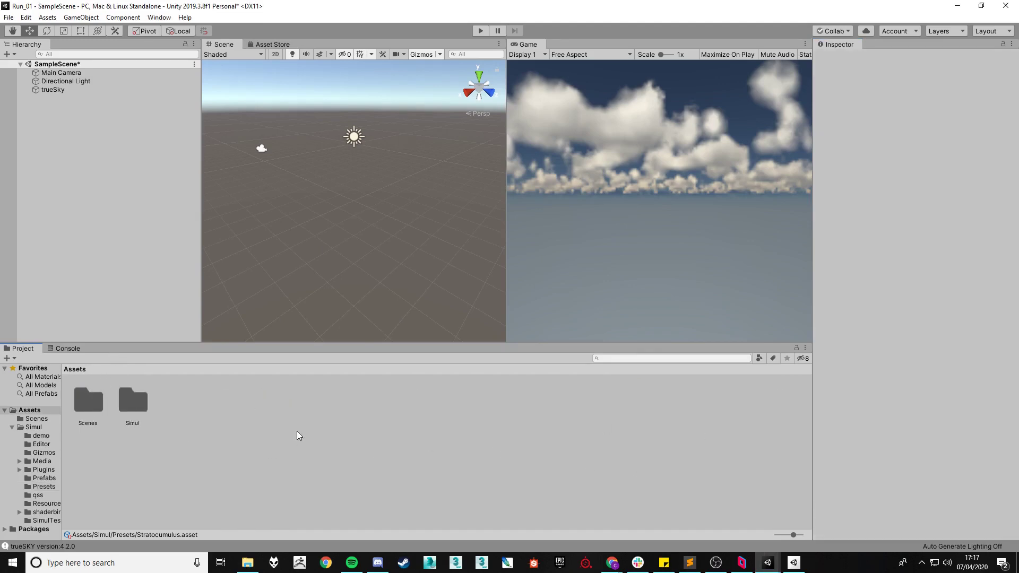
right_click(265, 419)
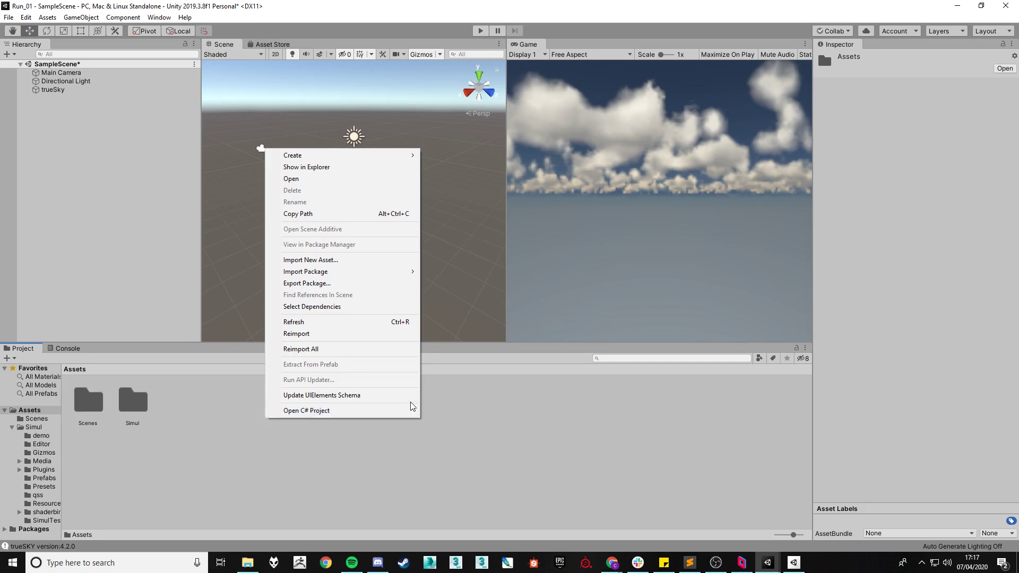
mouse_move(373, 157)
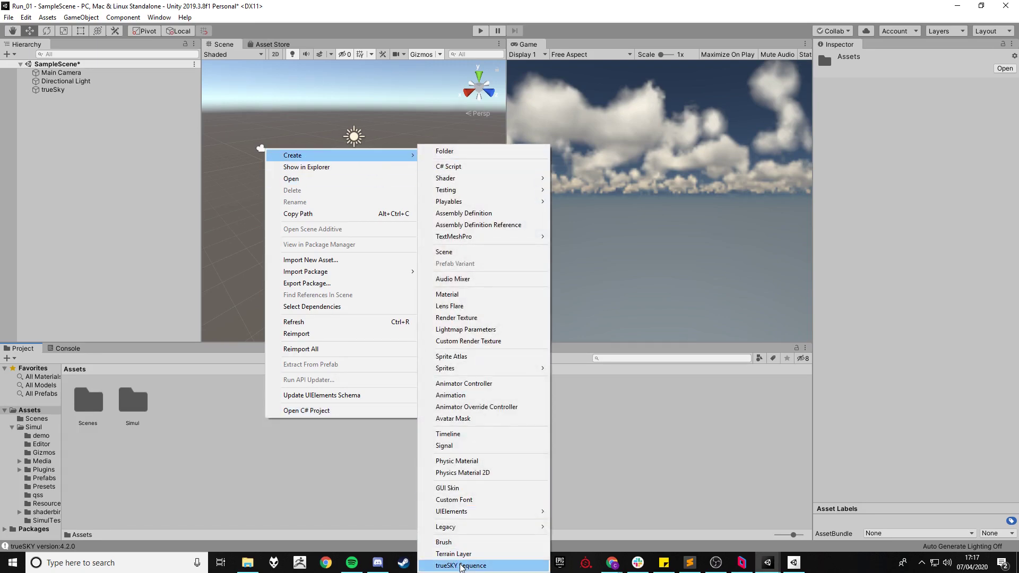
left_click(460, 566)
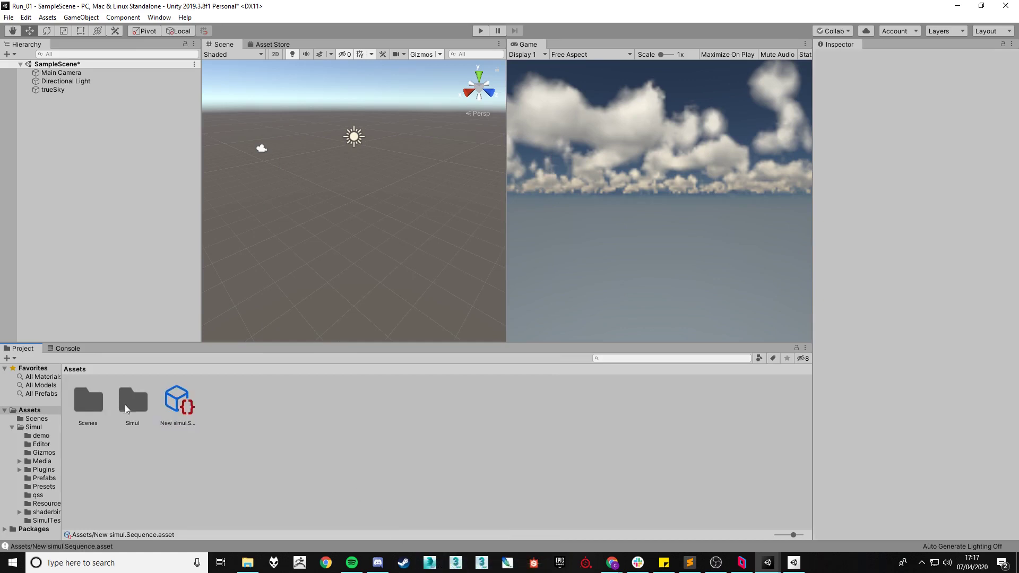
left_click(73, 92)
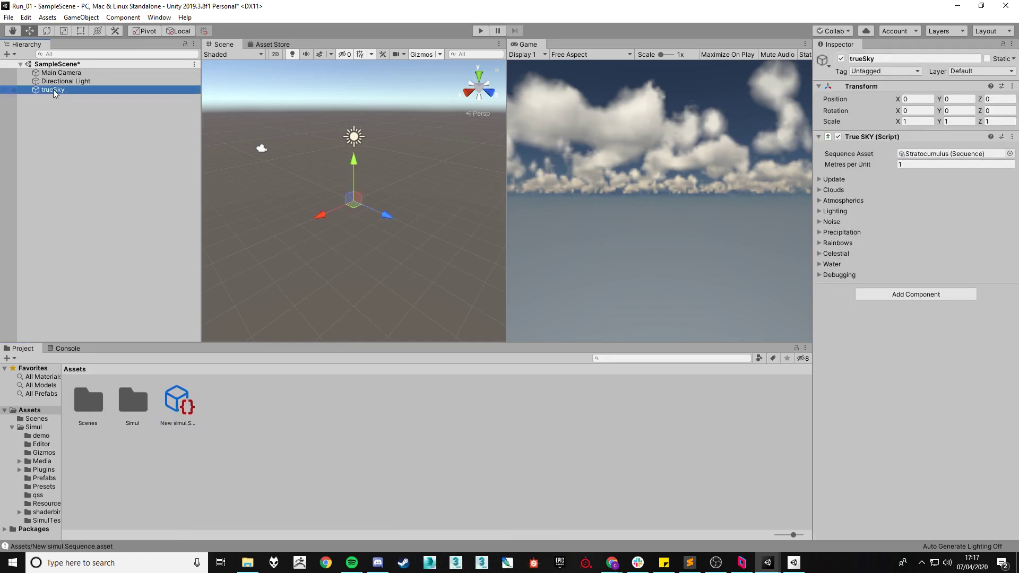
- Pick New simul.Sequence as trueSky's Sequence Asset and select that asset in the Project panel
left_click(1010, 154)
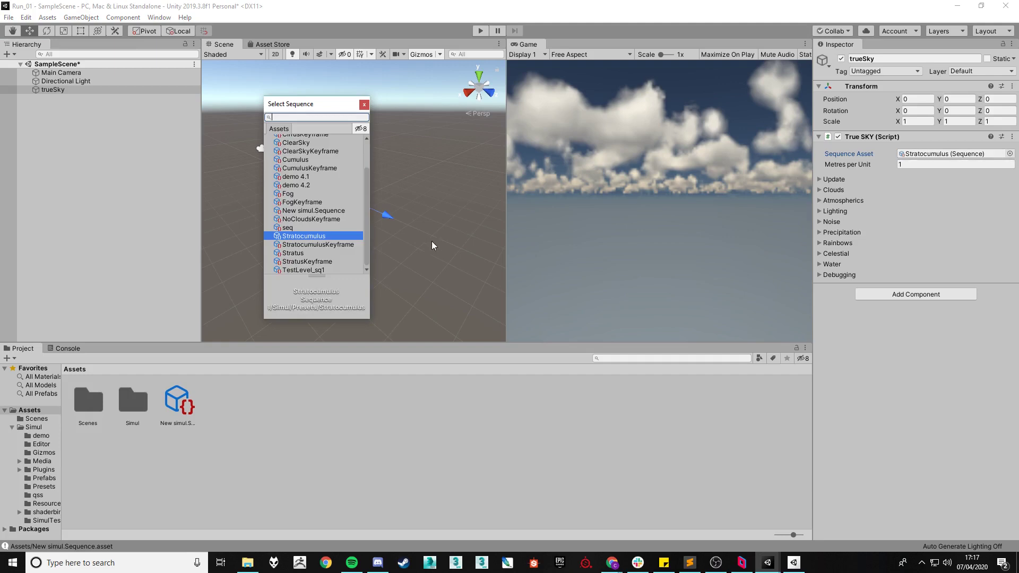
left_click(321, 211)
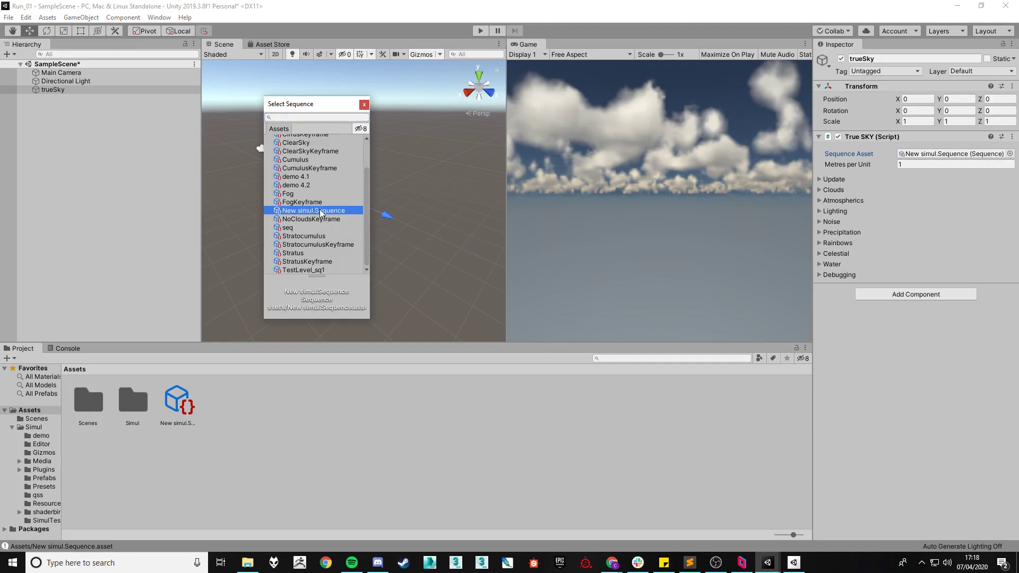
key("Return")
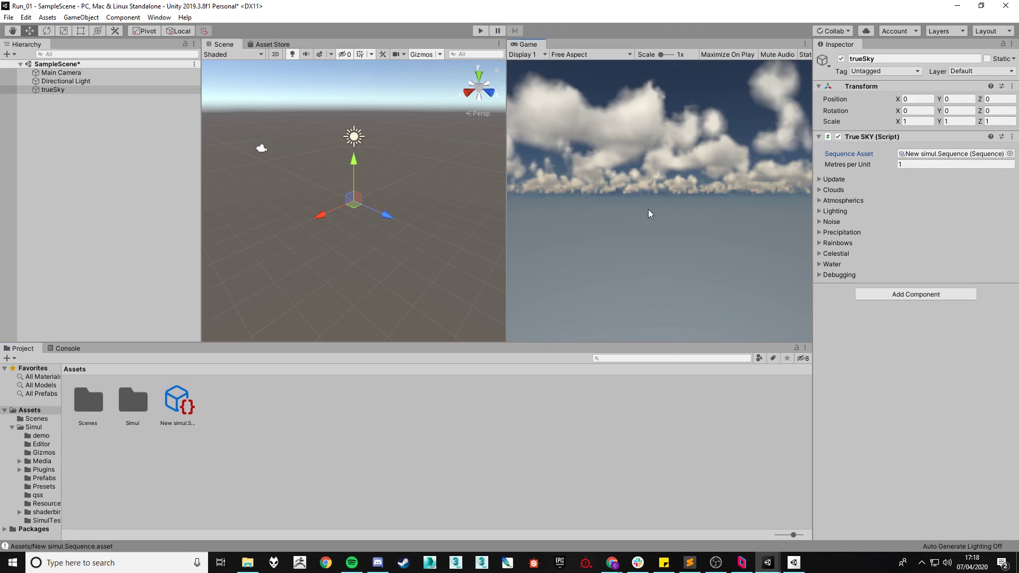
left_click(178, 411)
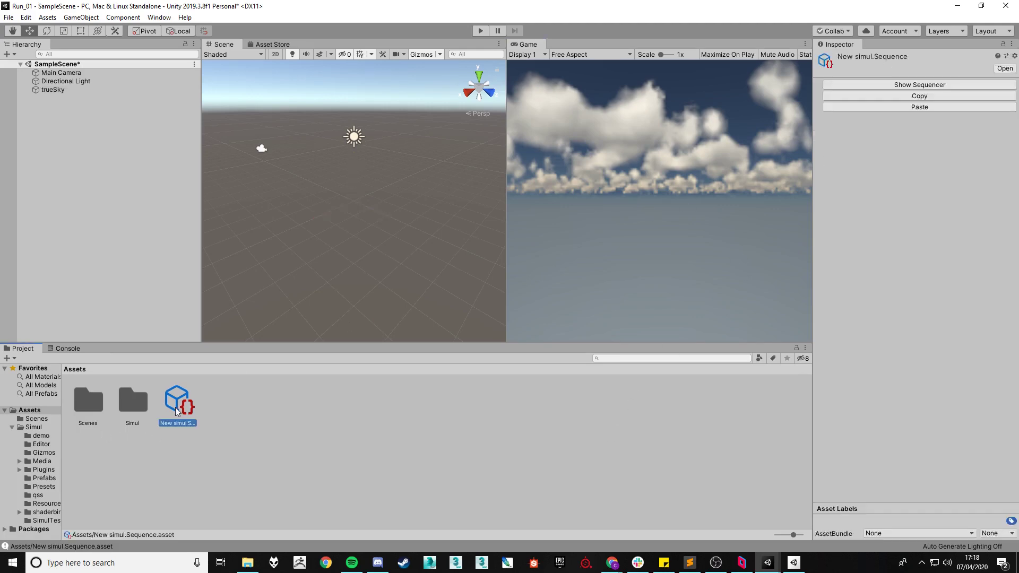
- Open the Sky Sequencer for New simul.Sequence and bring its window to the front
left_click(905, 85)
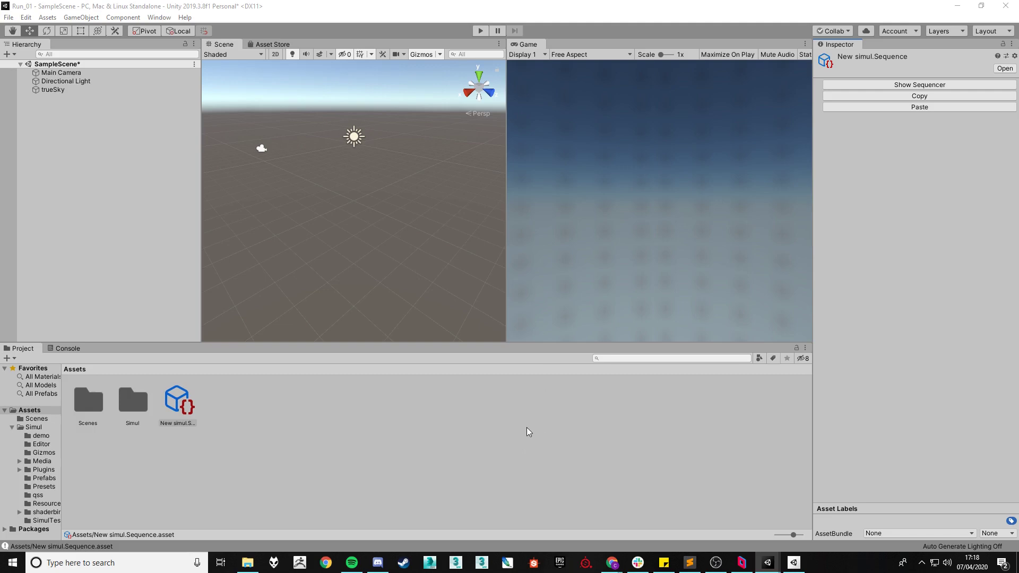
mouse_move(768, 563)
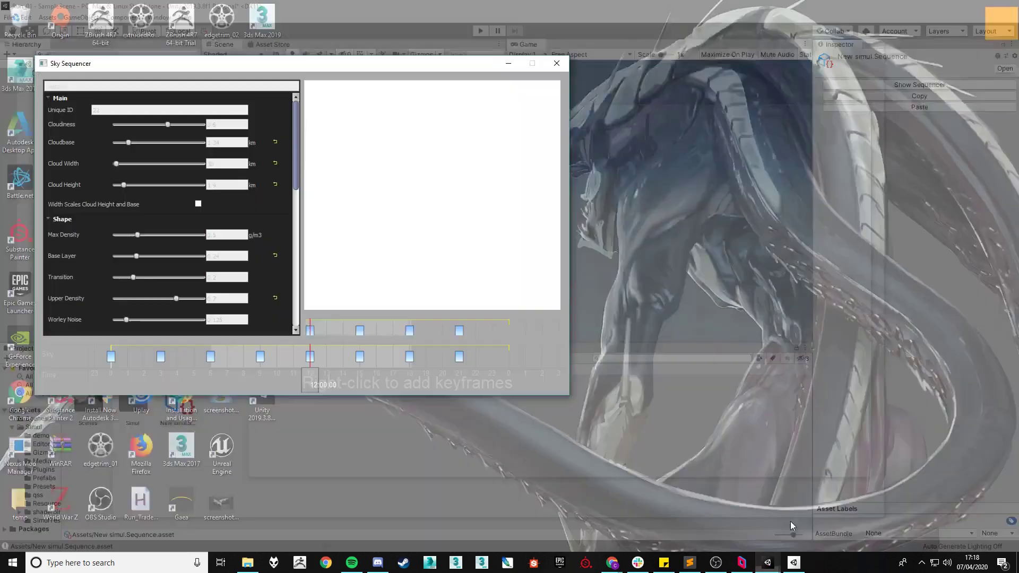
left_click(792, 525)
left_click_drag(362, 66, 378, 63)
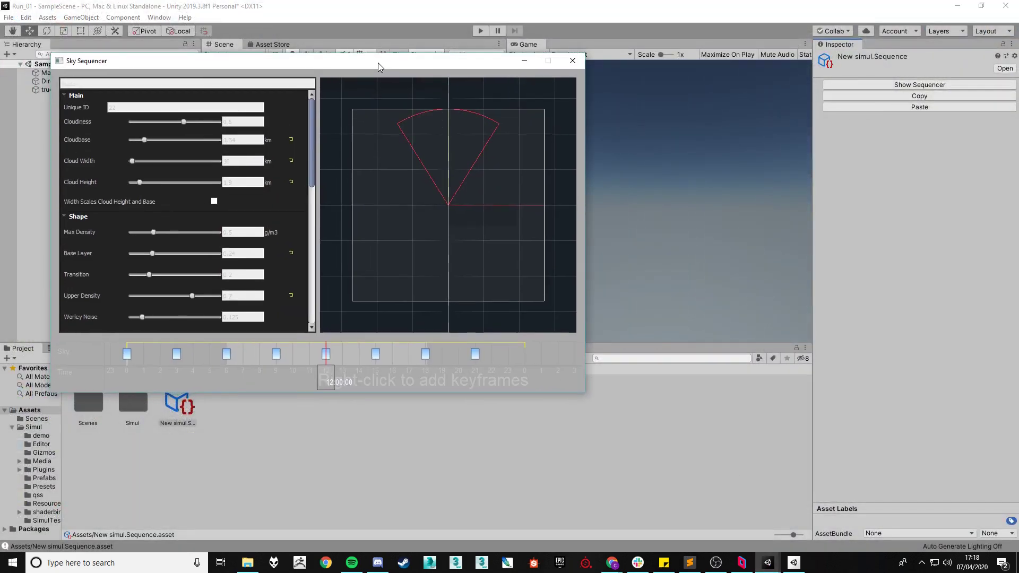
- Add a cloud layer with a 12:00 keyframe and lower its Cloudiness from 0.6 to about 0.57
right_click(343, 357)
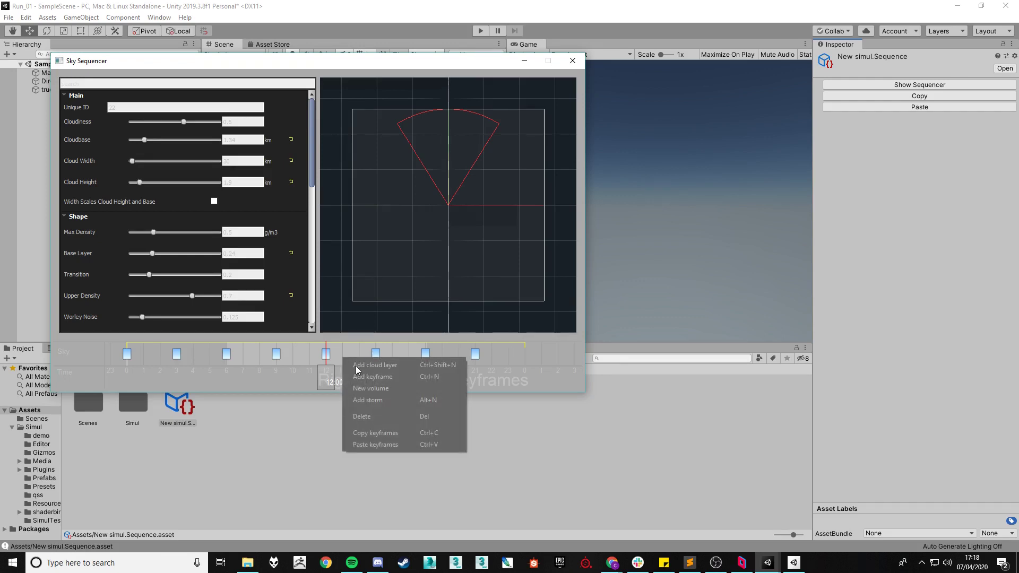
left_click(356, 365)
right_click(328, 344)
left_click(347, 362)
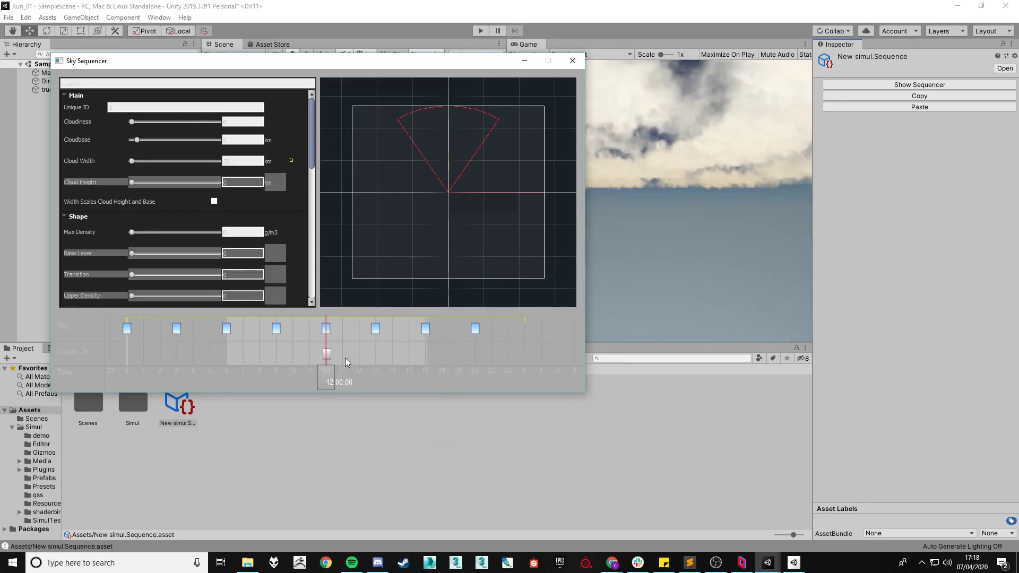
left_click(327, 354)
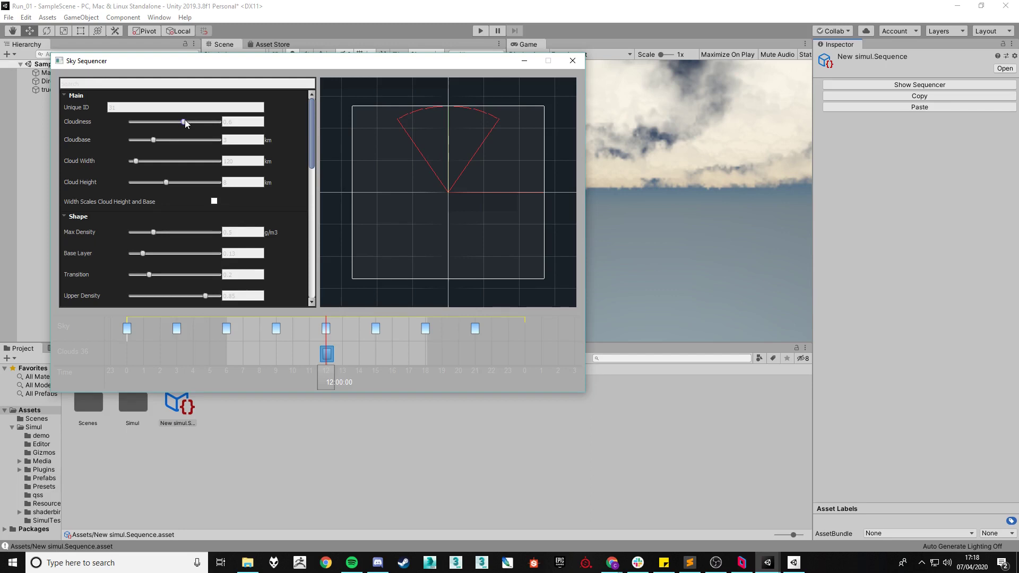
left_click_drag(184, 121, 181, 123)
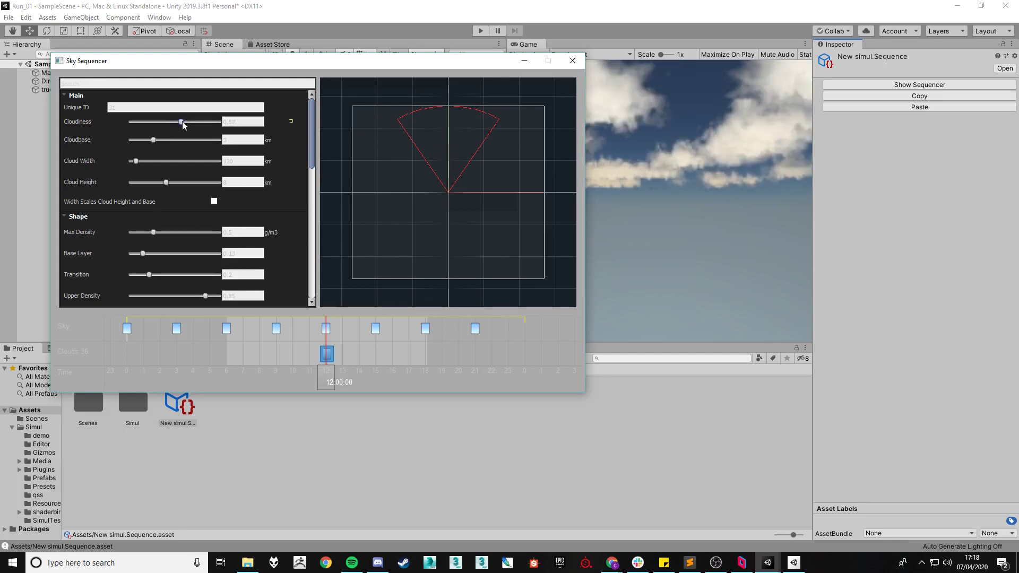
left_click(515, 66)
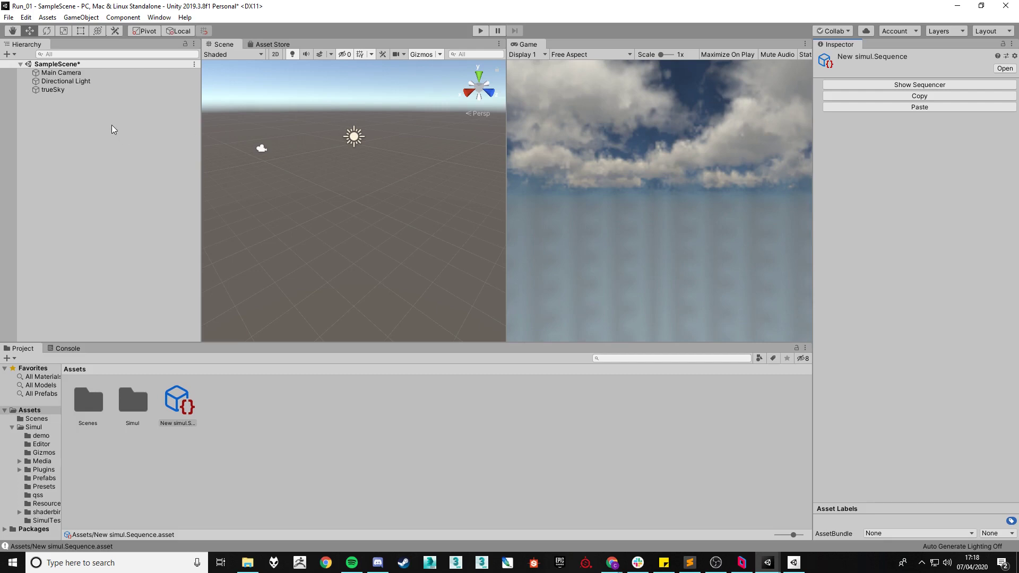
- Expand trueSky's Clouds settings and set Cubemap Resolution 512 and Render Grid X 0.1
left_click(68, 89)
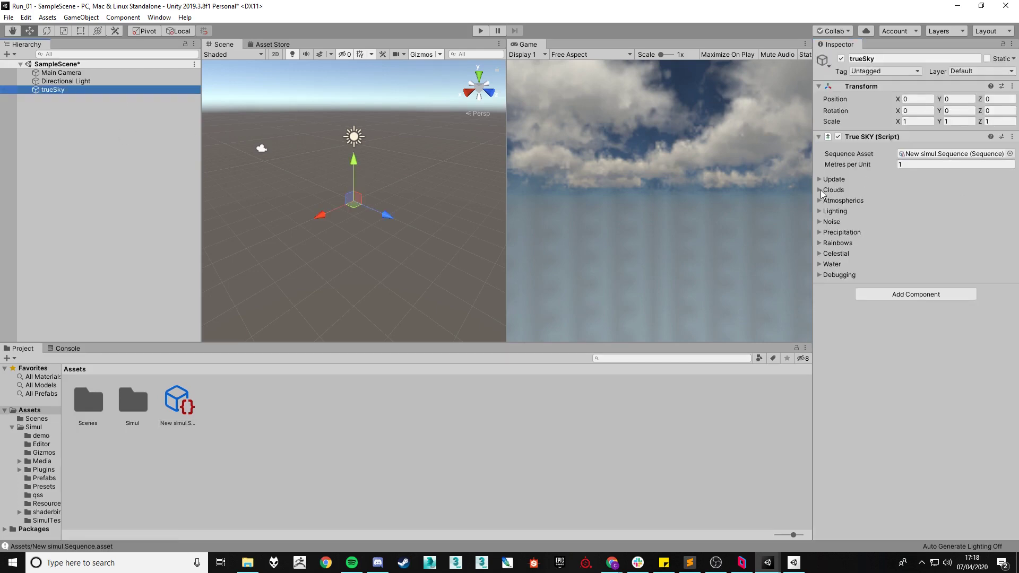
left_click(821, 189)
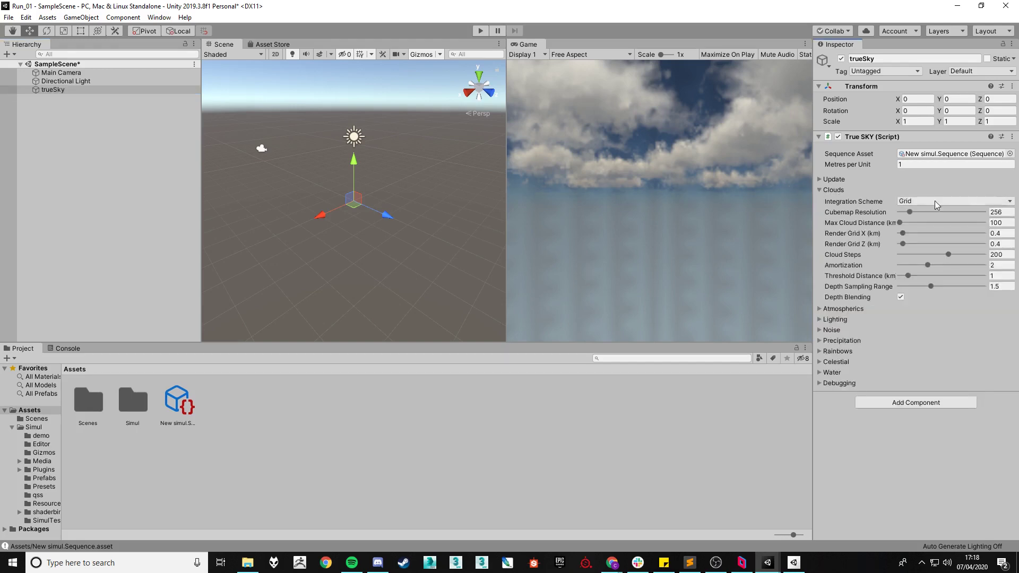
left_click(999, 212)
type("512")
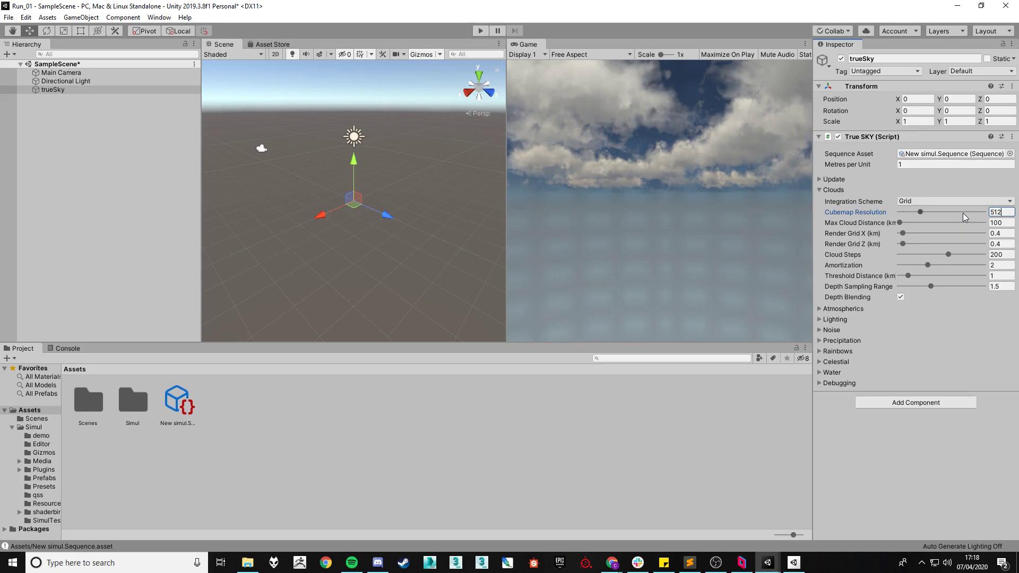
left_click(999, 234)
type("0.1")
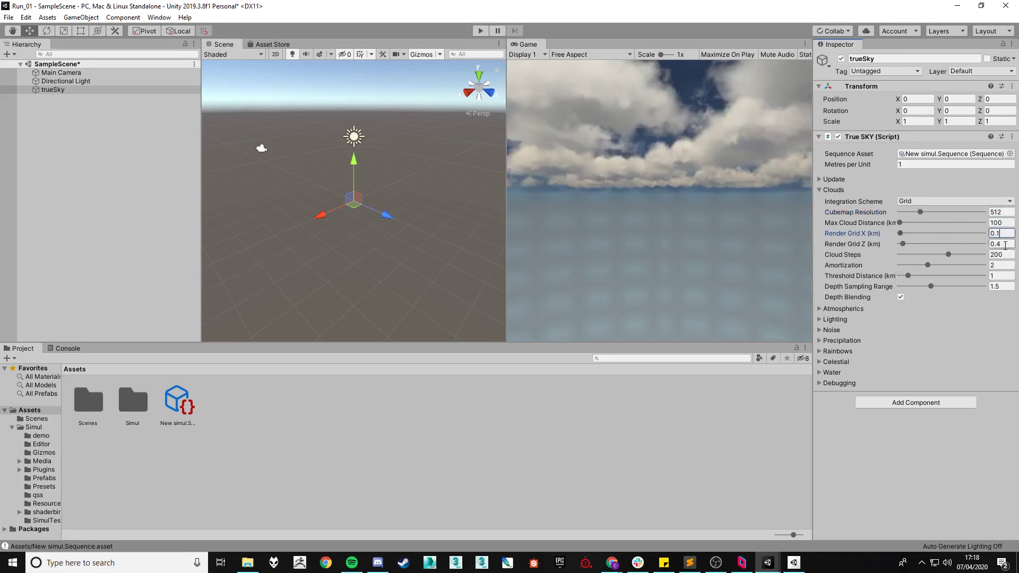
- Set Render Grid Z to 0.1, Cloud Steps to 300 and Amortization from 2 to 1
key("Tab")
type("0.1")
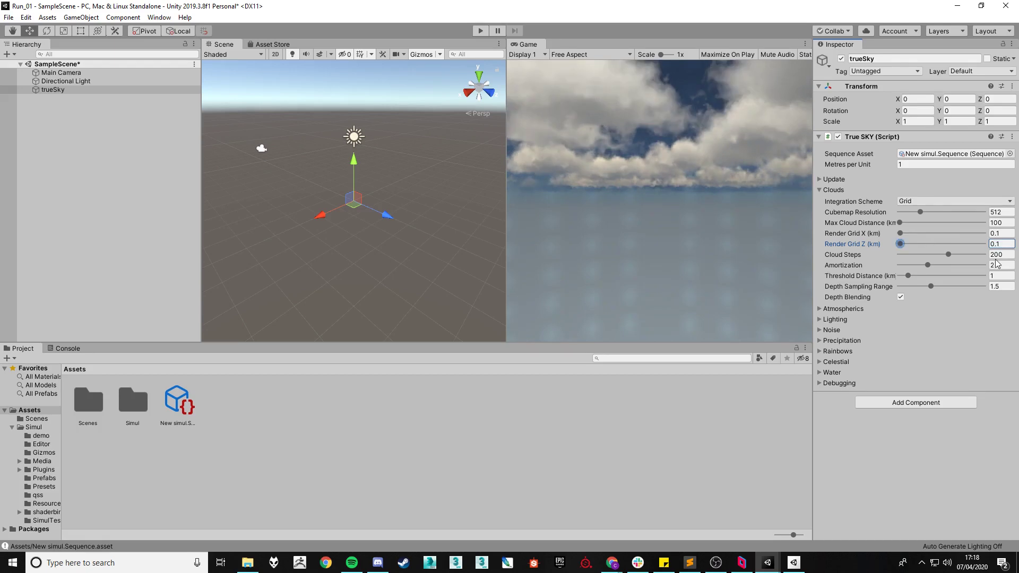
left_click(1004, 253)
type("300")
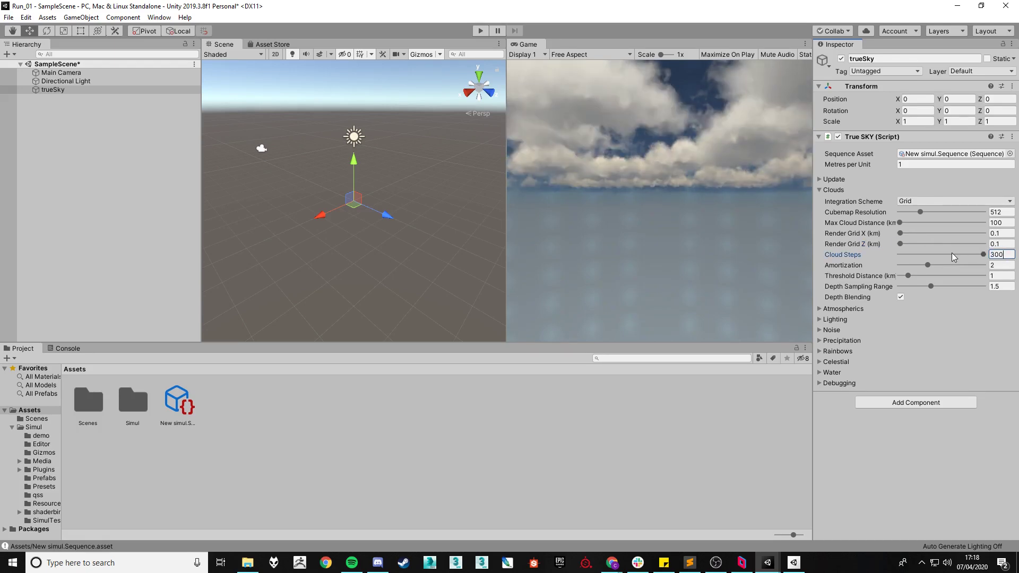
left_click_drag(927, 264, 898, 265)
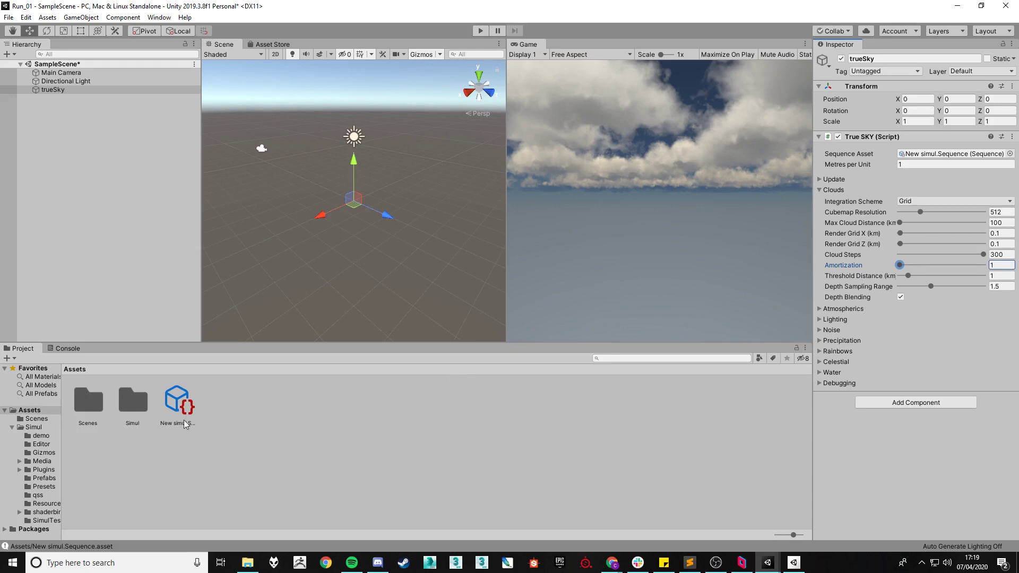
- Locate and select New simul.Sequence in the Project panel, then copy its sequence data
left_click(939, 154)
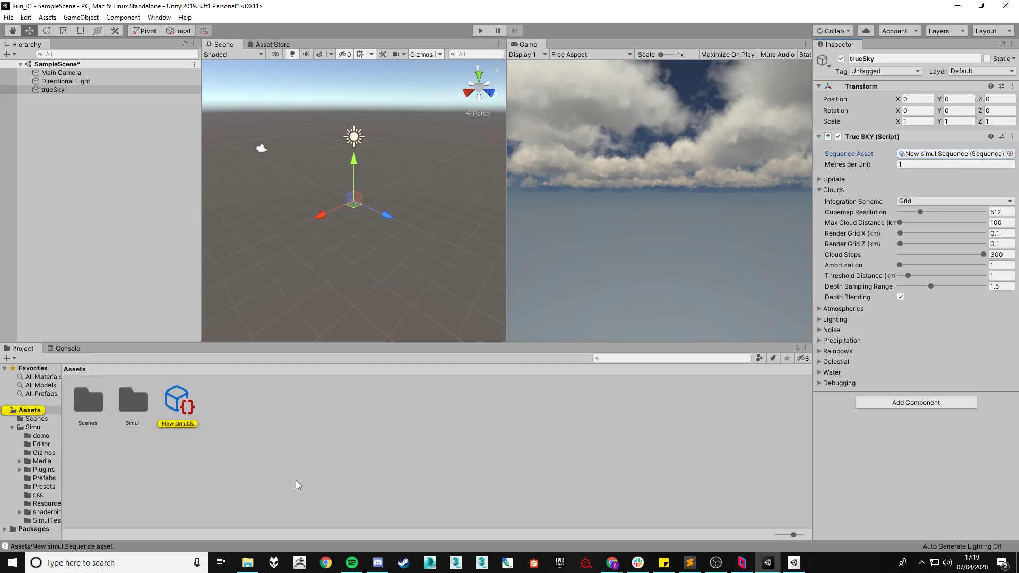
left_click(178, 402)
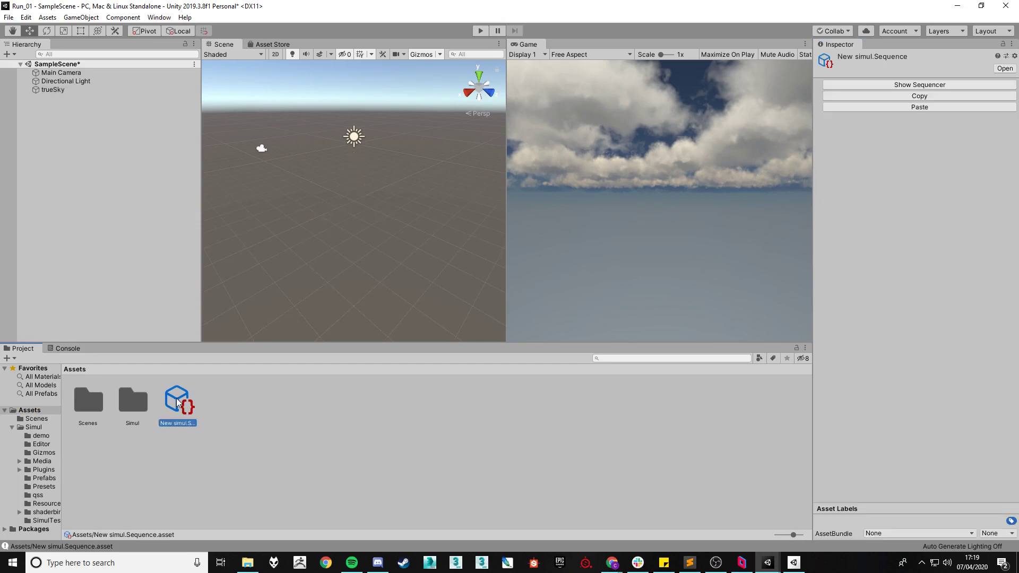
left_click(915, 96)
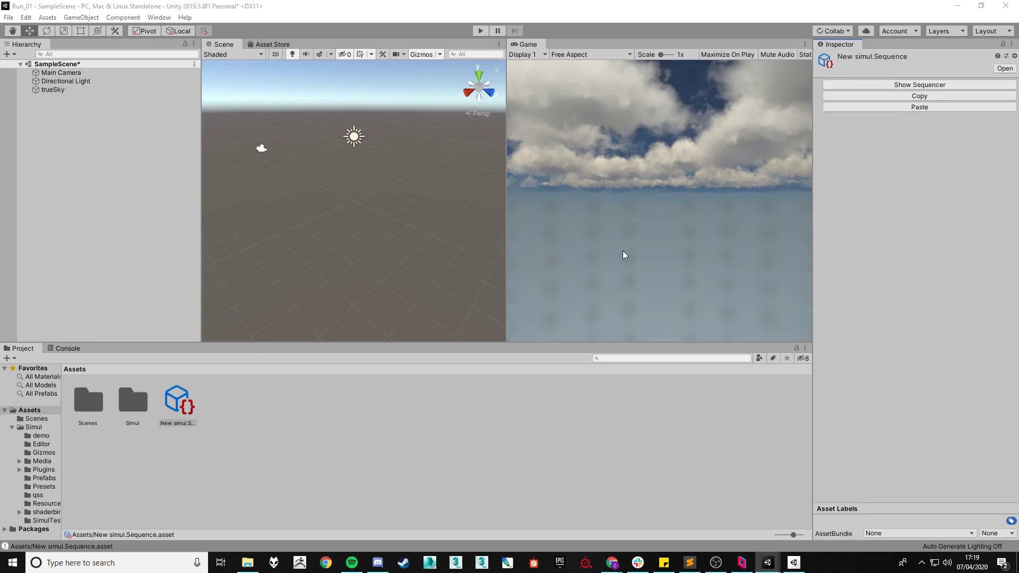